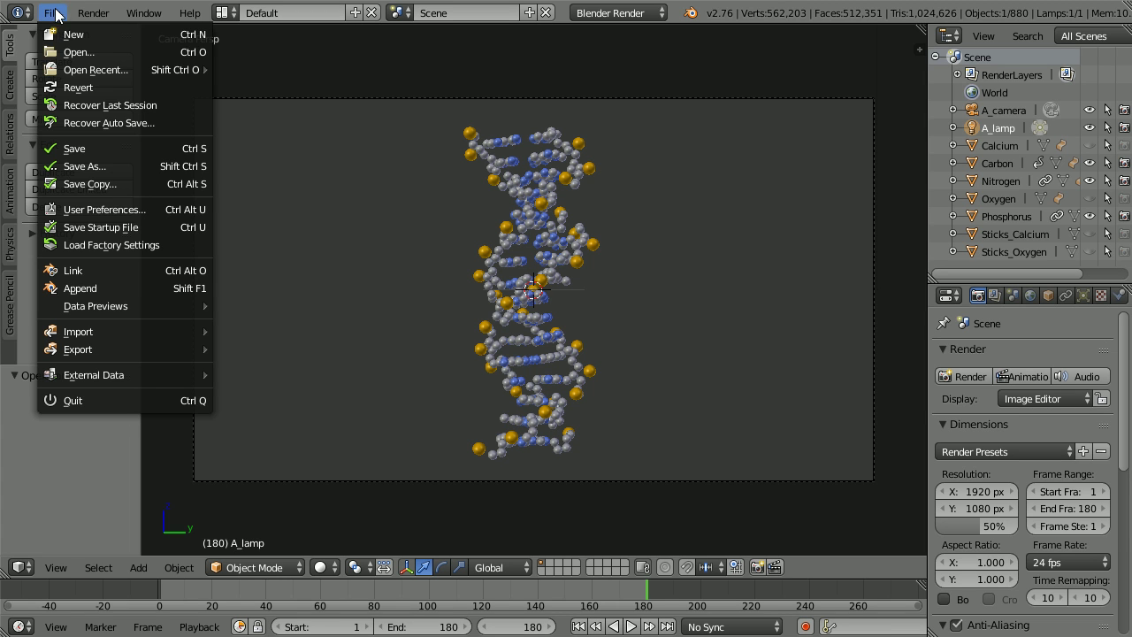
# Play the rotating DNA helix animation, then start a new file from the File menu.
pyautogui.moveTo(73, 336)
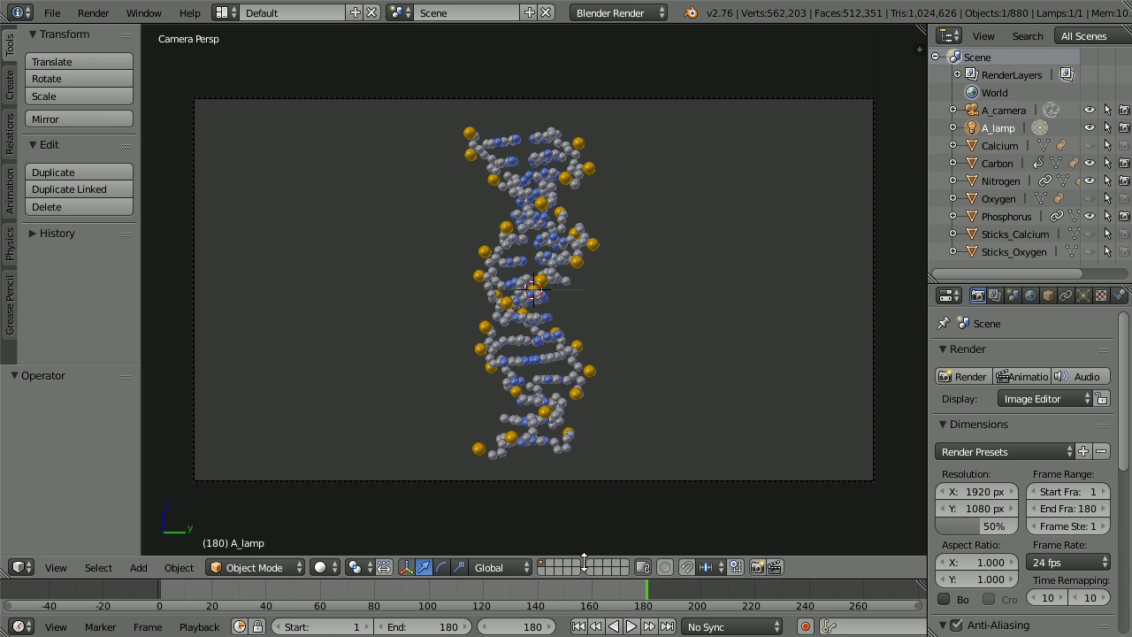
pyautogui.click(630, 626)
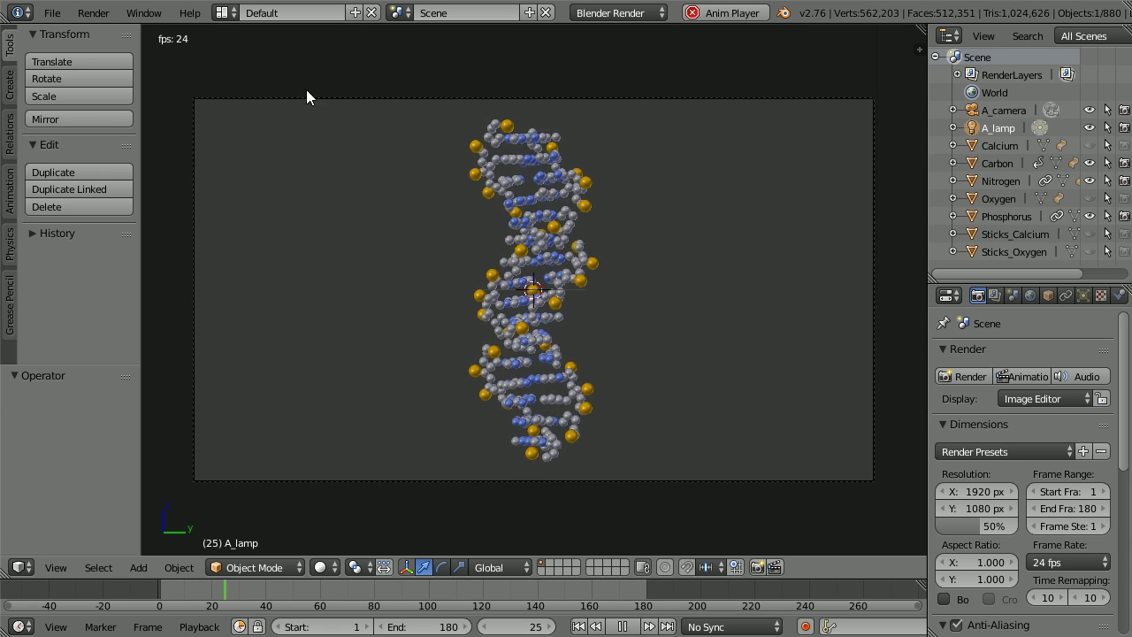
pyautogui.click(63, 19)
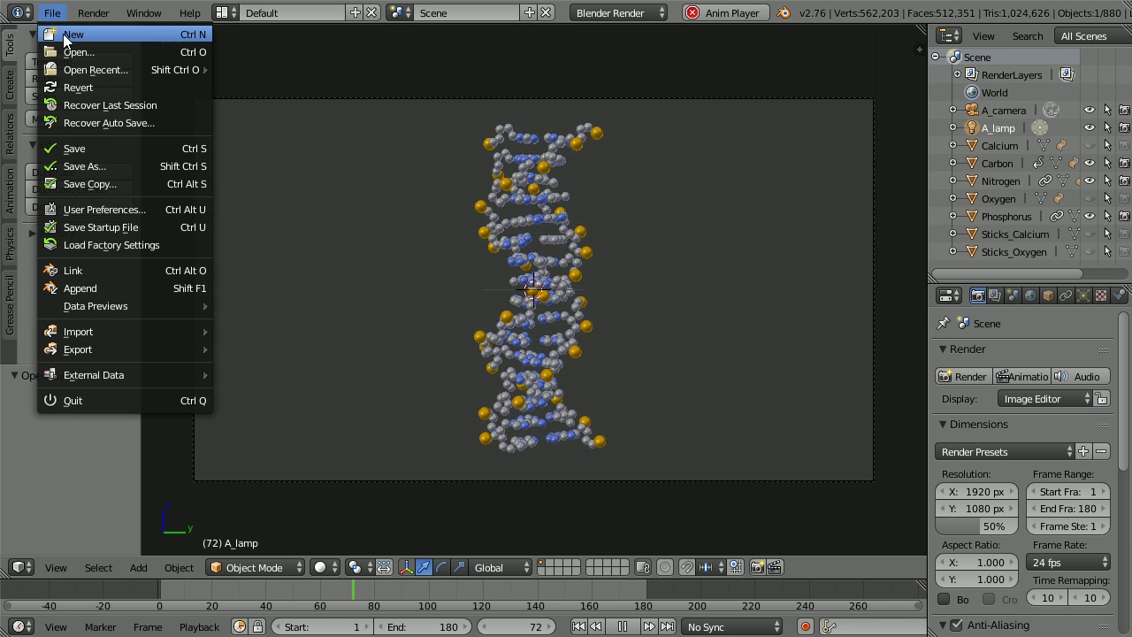
pyautogui.click(64, 35)
# Reload the start-up file to get the default cube, camera and lamp scene.
pyautogui.click(88, 50)
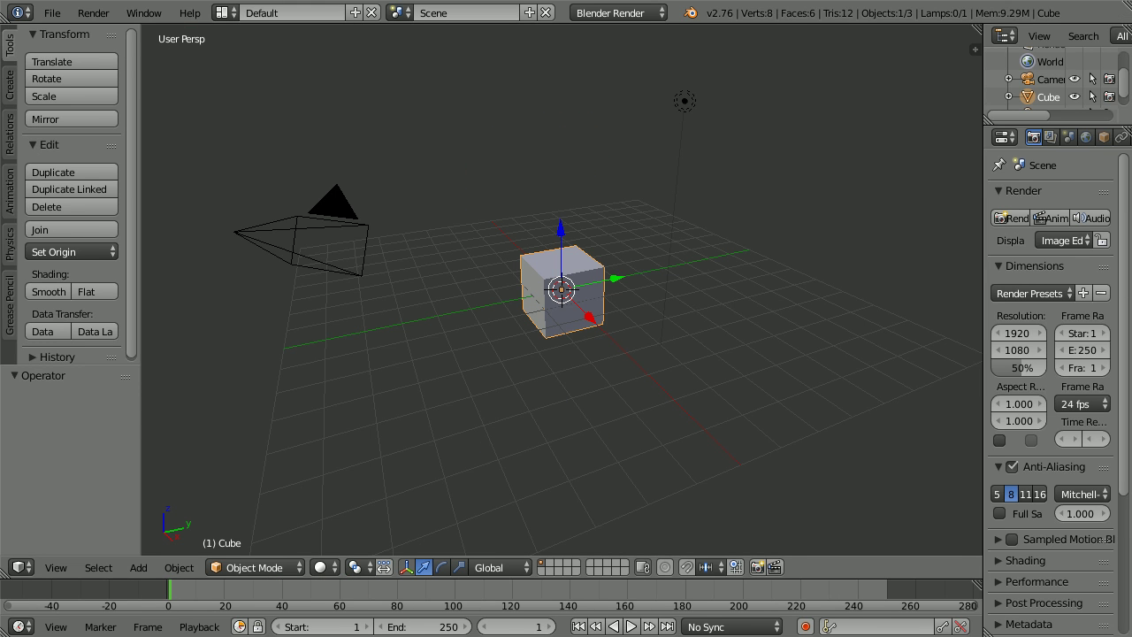
pyautogui.click(51, 13)
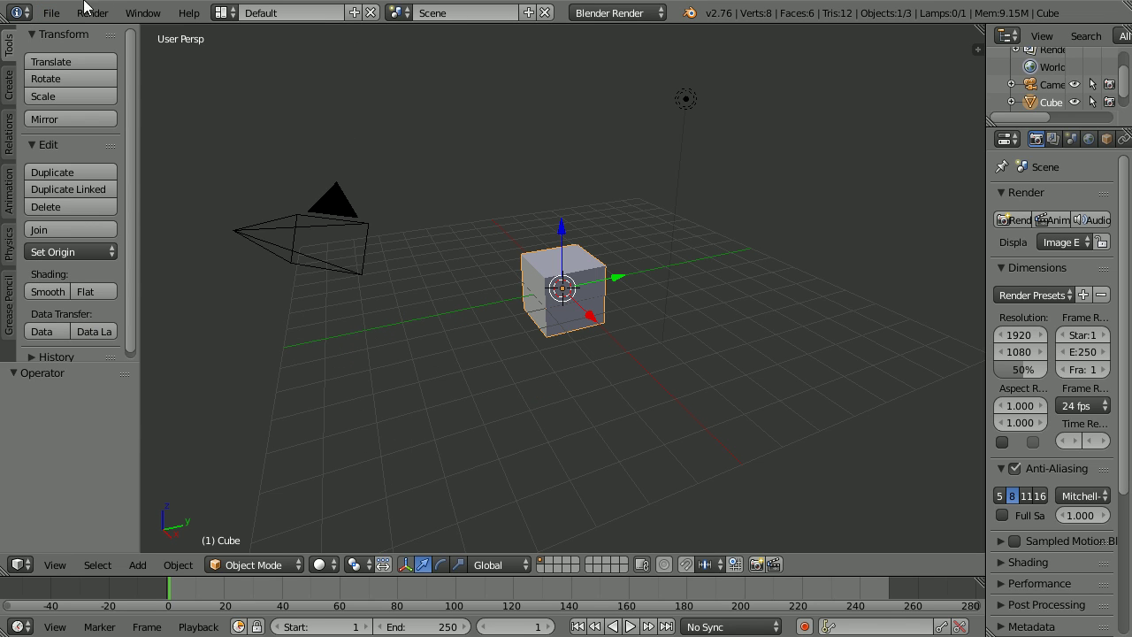
# Open User Preferences, centre the window, and filter the Add-ons list to Import-Export.
pyautogui.click(52, 12)
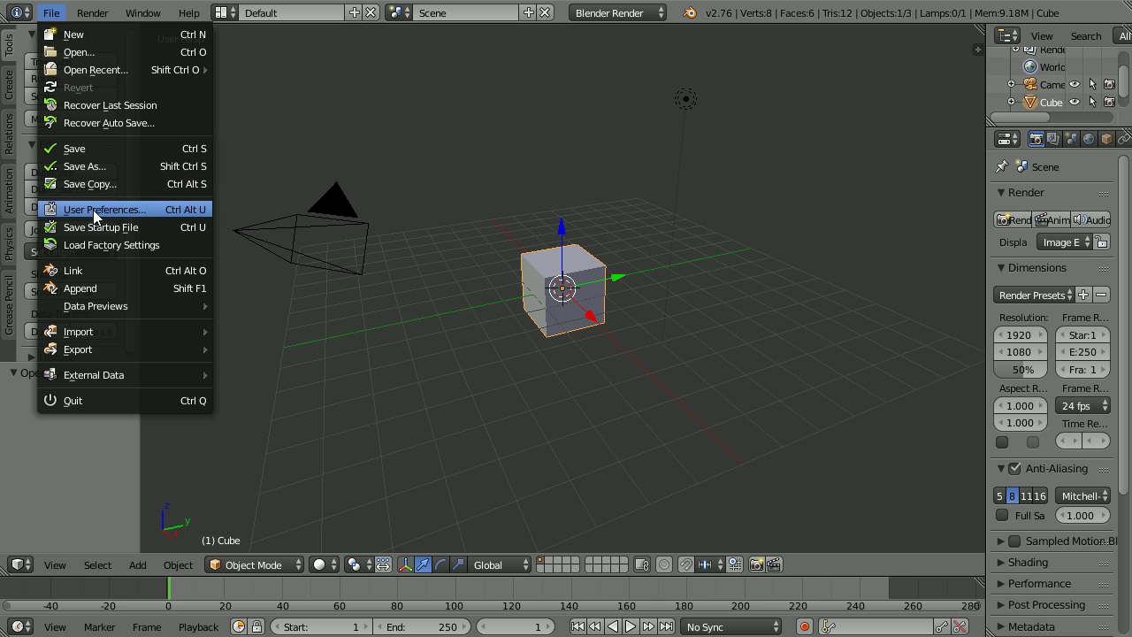
pyautogui.click(157, 207)
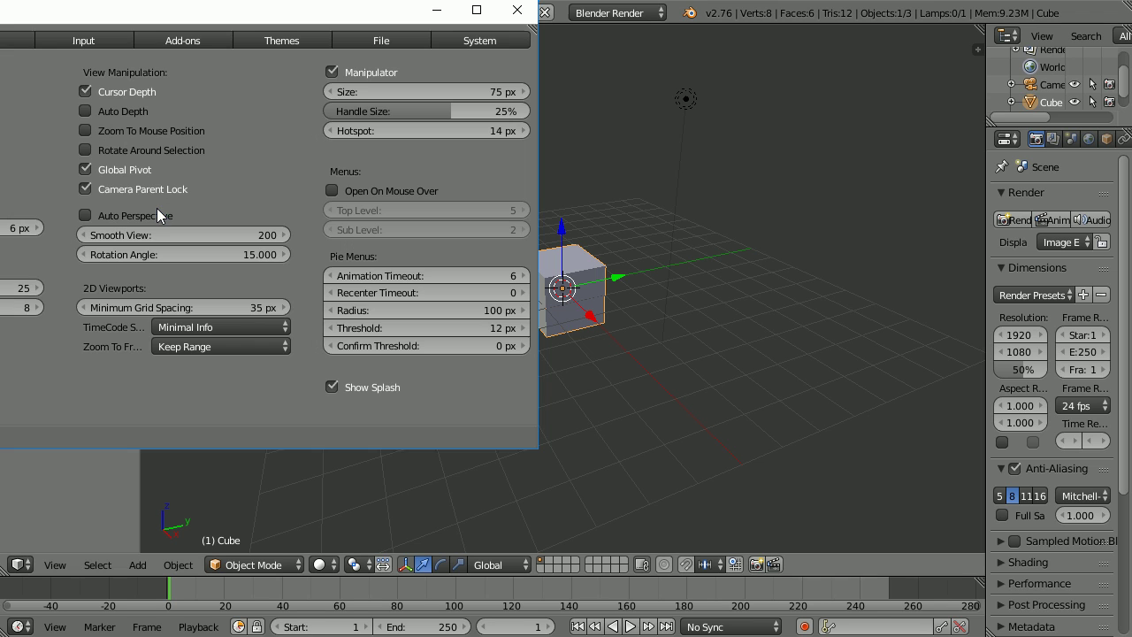
pyautogui.moveTo(153, 14); pyautogui.dragTo(501, 75)
pyautogui.click(547, 101)
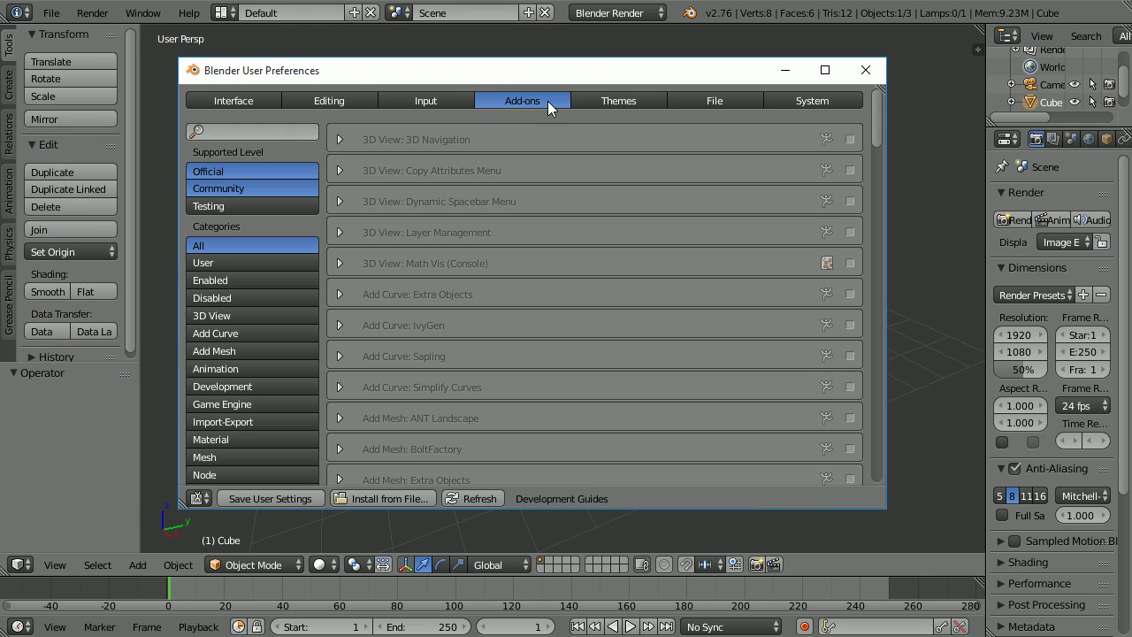
pyautogui.click(281, 423)
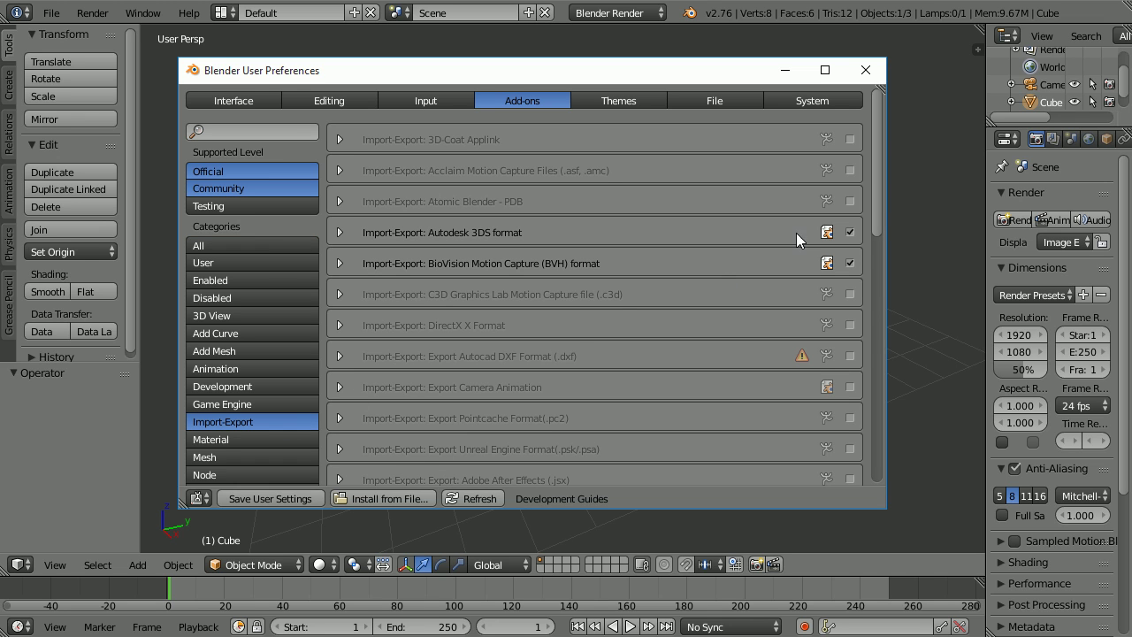
pyautogui.moveTo(878, 209); pyautogui.dragTo(854, 184)
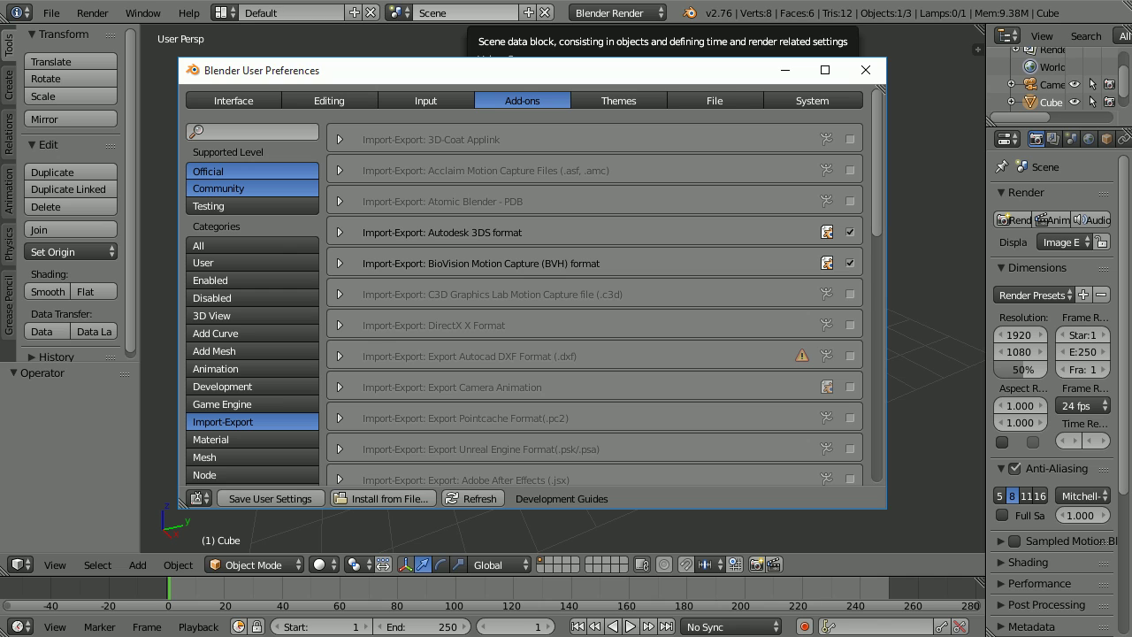
# Expand and tick the Atomic Blender - PDB add-on, save user settings, and close preferences.
pyautogui.click(339, 201)
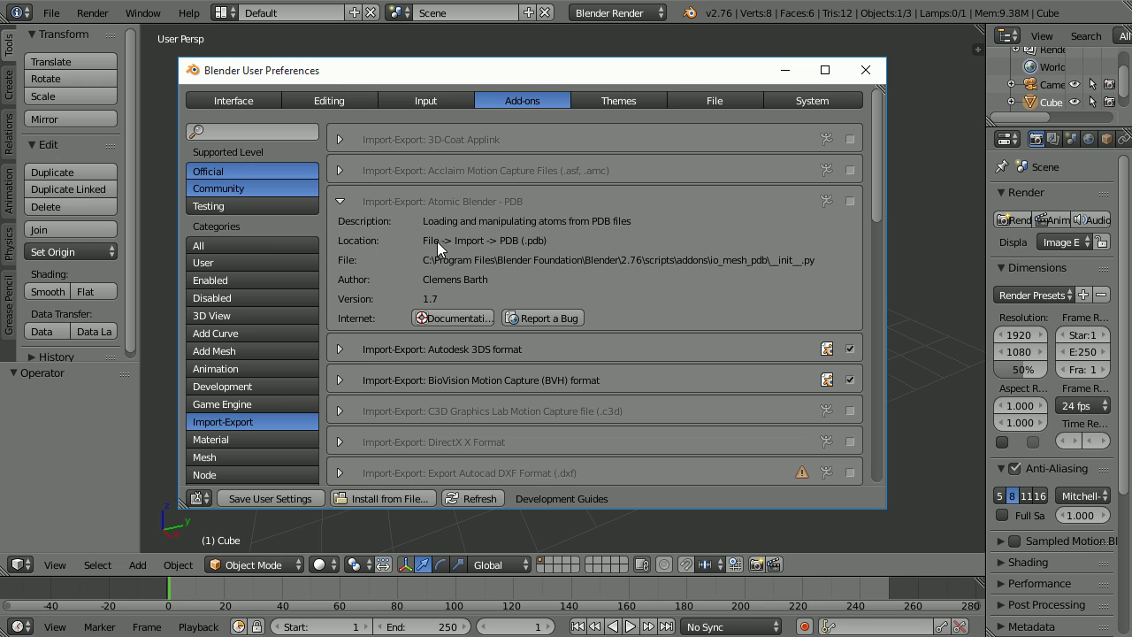
pyautogui.click(456, 318)
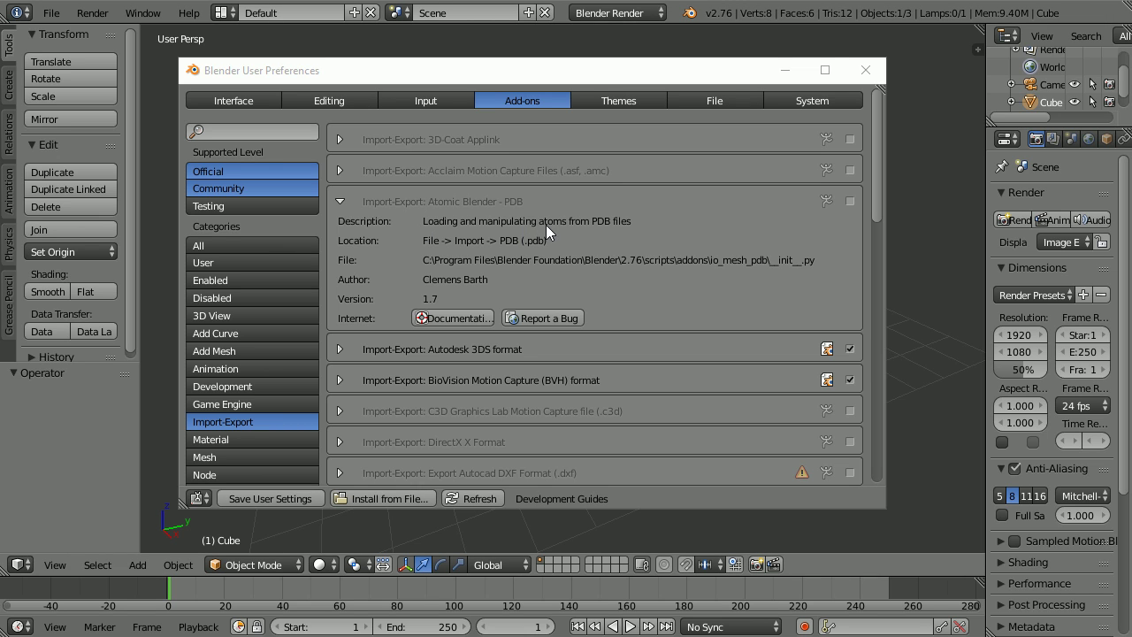
pyautogui.click(849, 201)
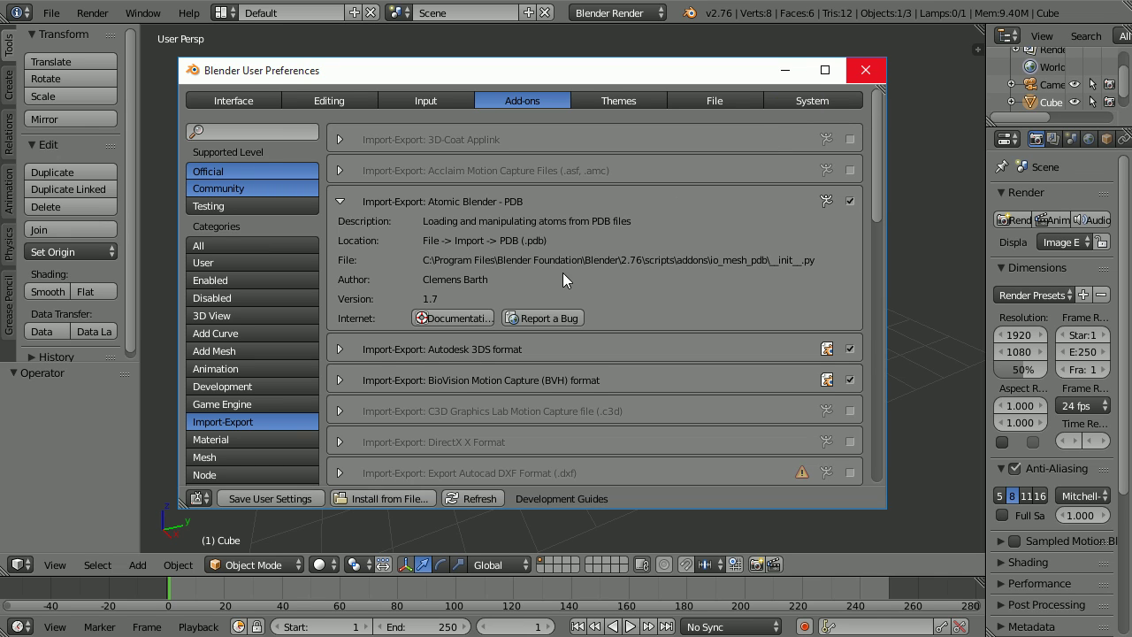
pyautogui.click(317, 499)
pyautogui.click(863, 73)
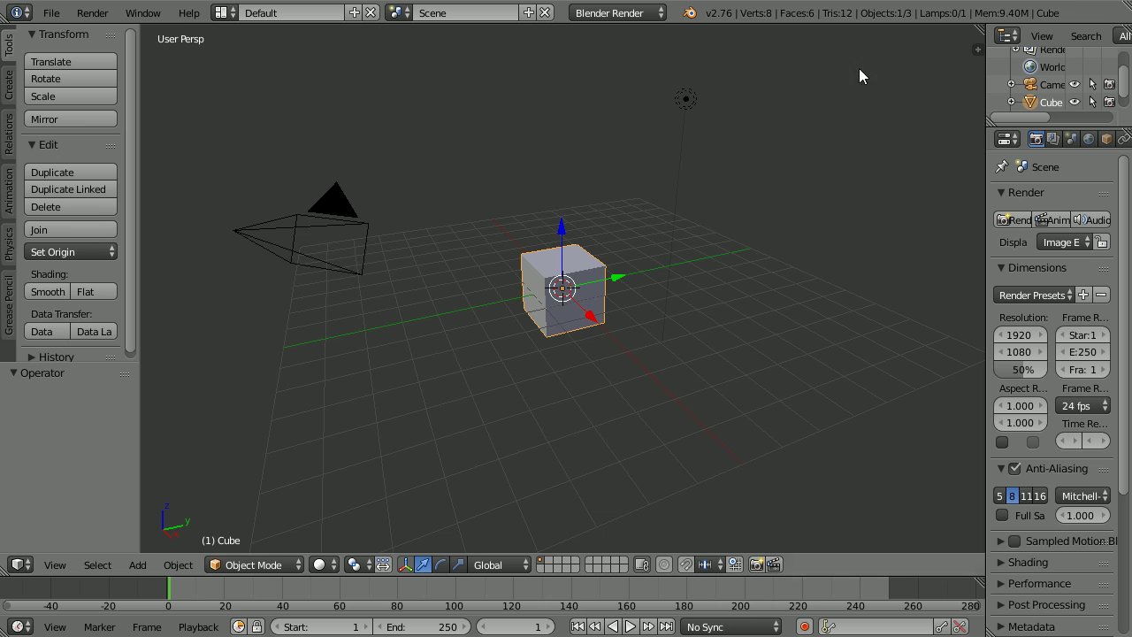
# Check the File > Import menu for the new PDB import option.
pyautogui.click(58, 16)
pyautogui.moveTo(86, 331)
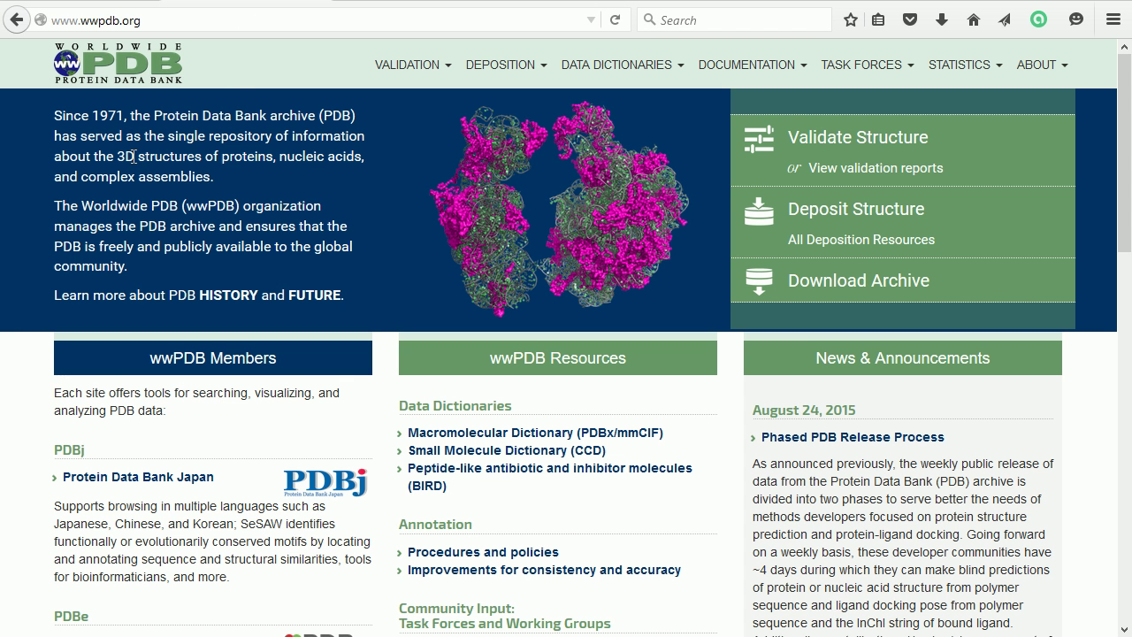
# Highlight the wwPDB text about 3D protein structures and scroll down to the RCSB PDB entry.
pyautogui.moveTo(117, 157); pyautogui.dragTo(274, 158)
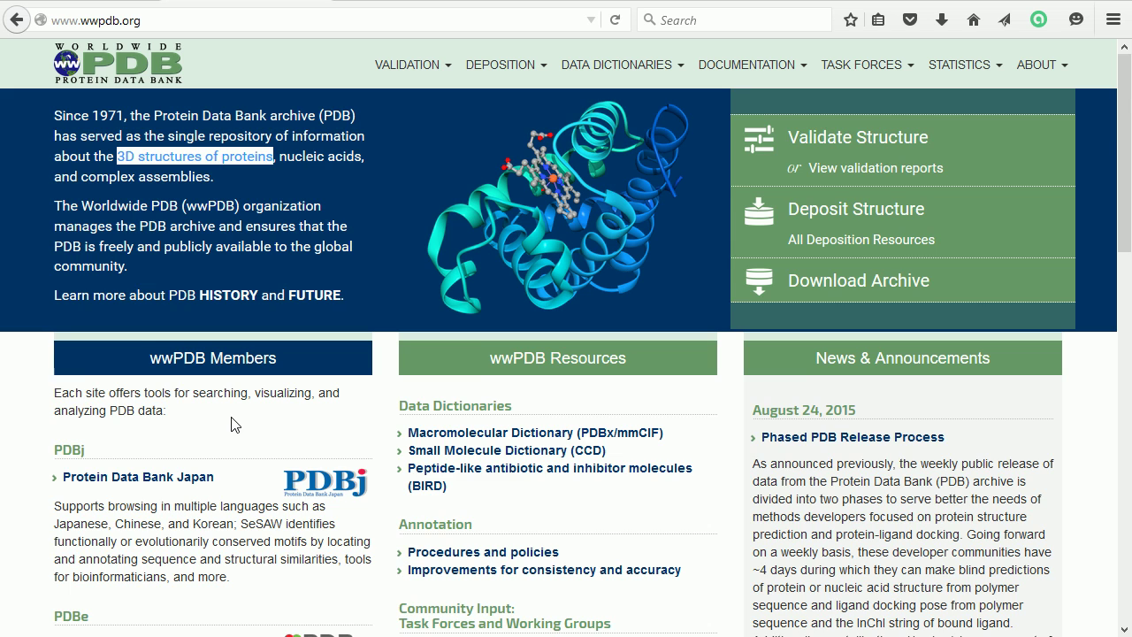
pyautogui.scroll(-4, 234, 424)
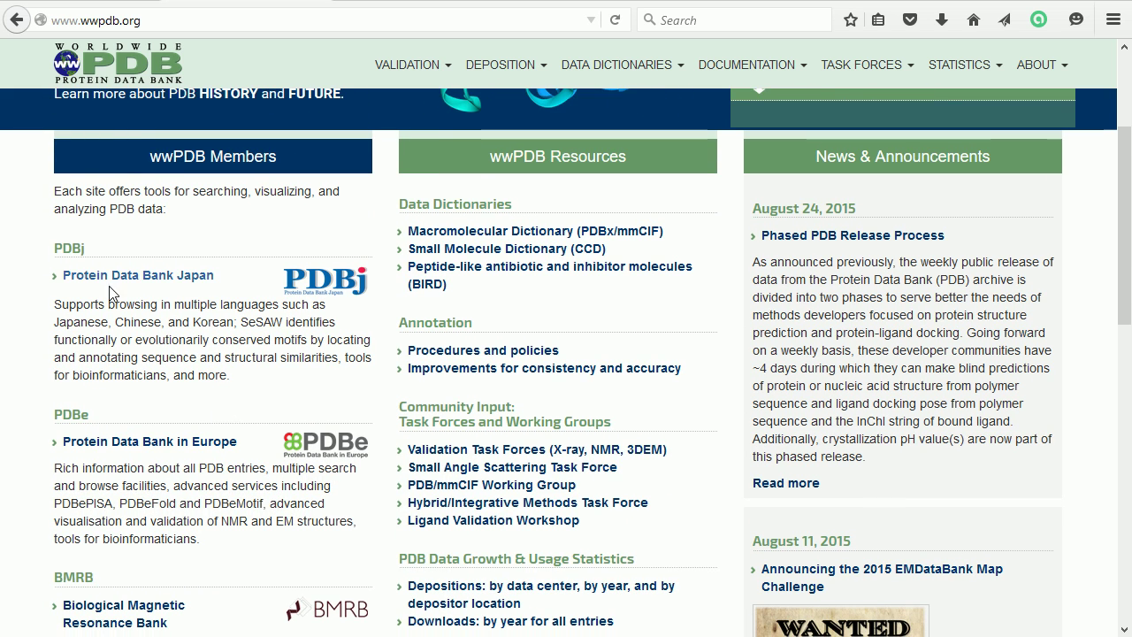
pyautogui.scroll(-4, 246, 310)
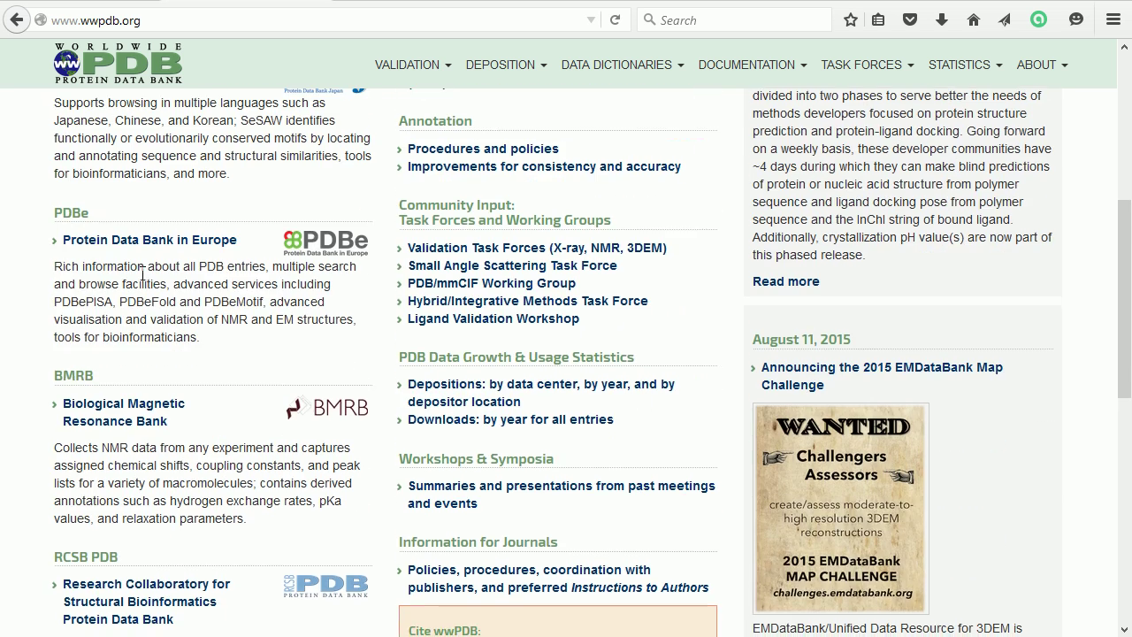
pyautogui.scroll(-2, 246, 273)
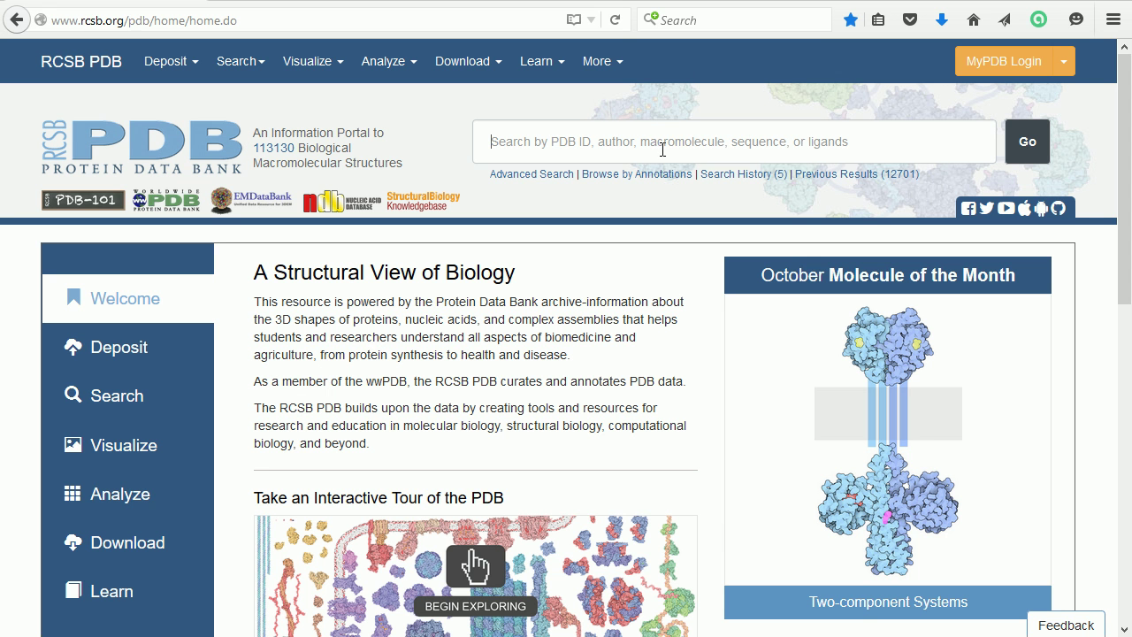
# Start a search on the RCSB PDB home page, typing 'd' into the search box.
pyautogui.click(663, 149)
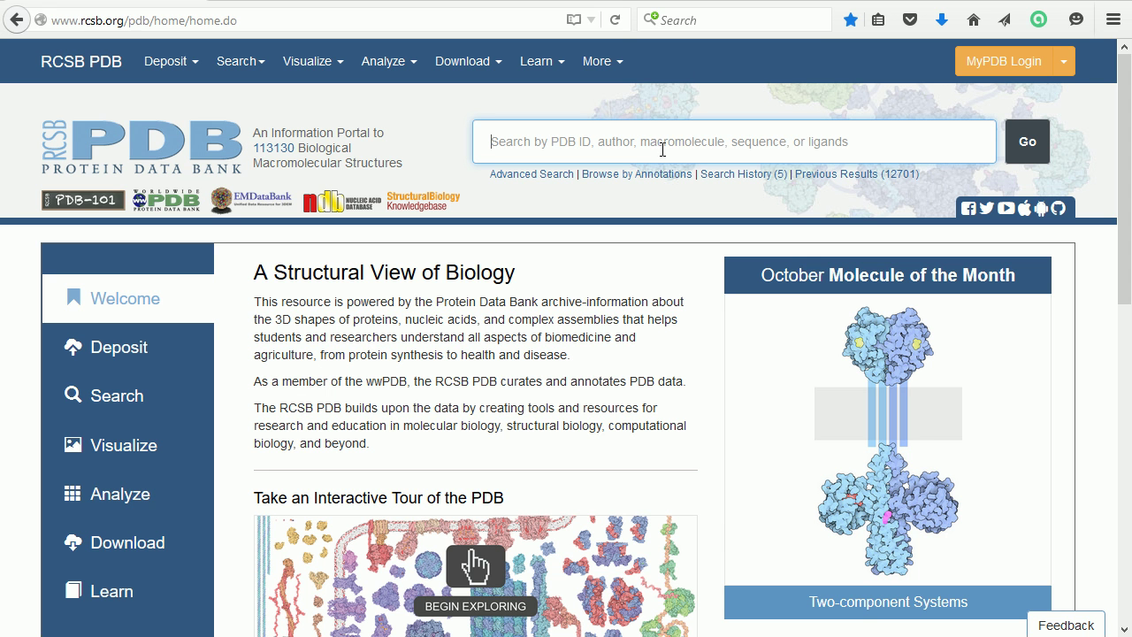
pyautogui.write('d')
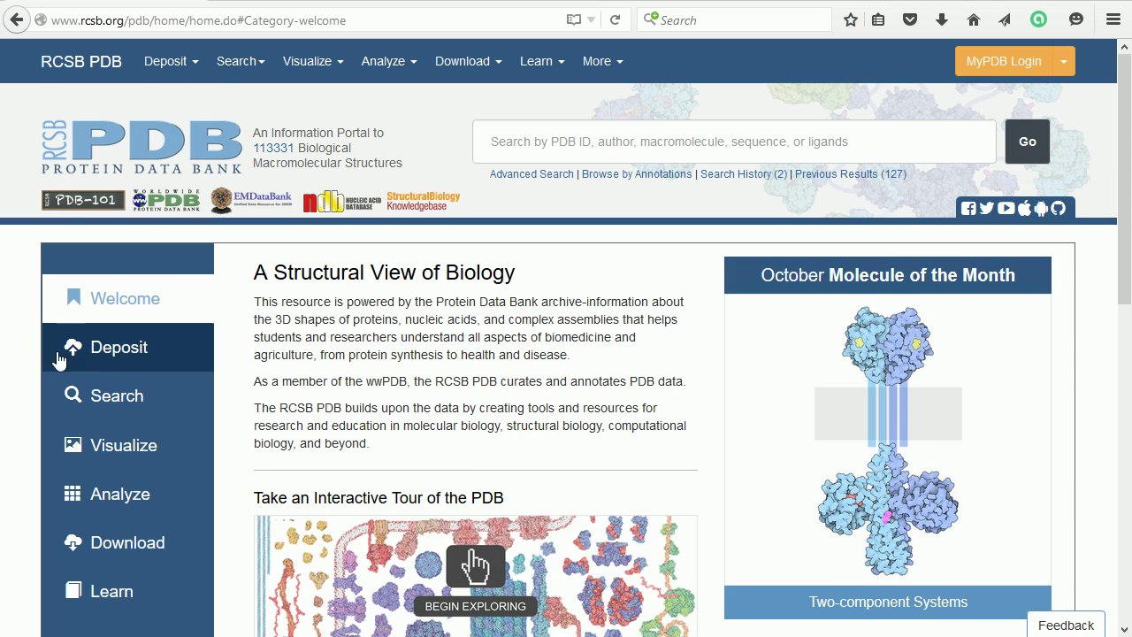
# Chart the PDB archive by Polymer Type, showing 1588 DNA entries, then go back.
pyautogui.click(119, 396)
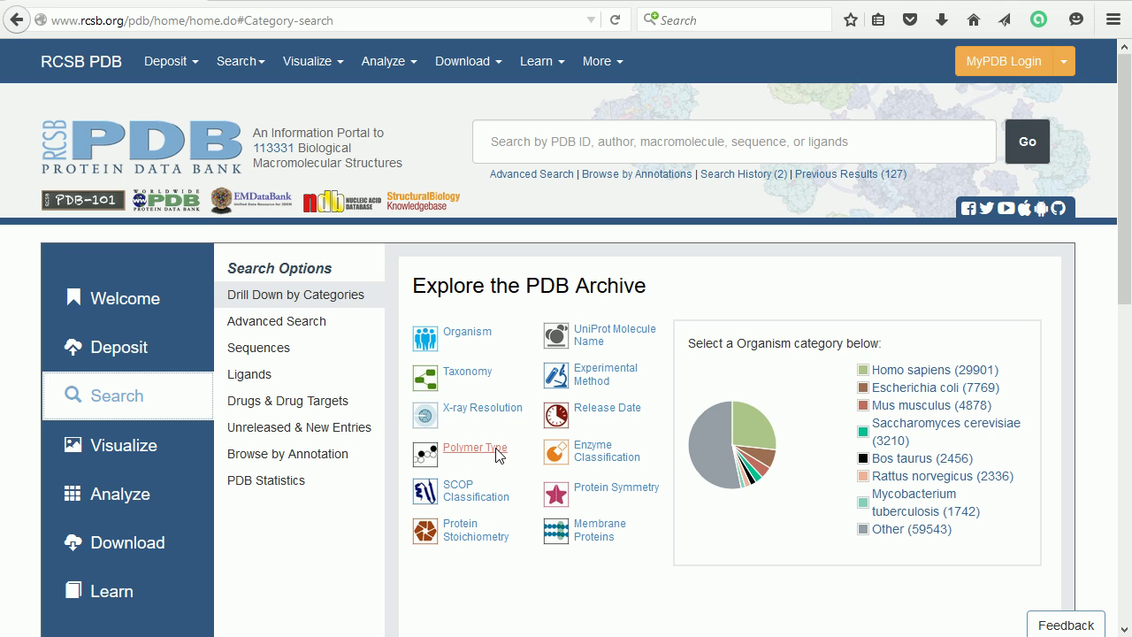
pyautogui.click(483, 449)
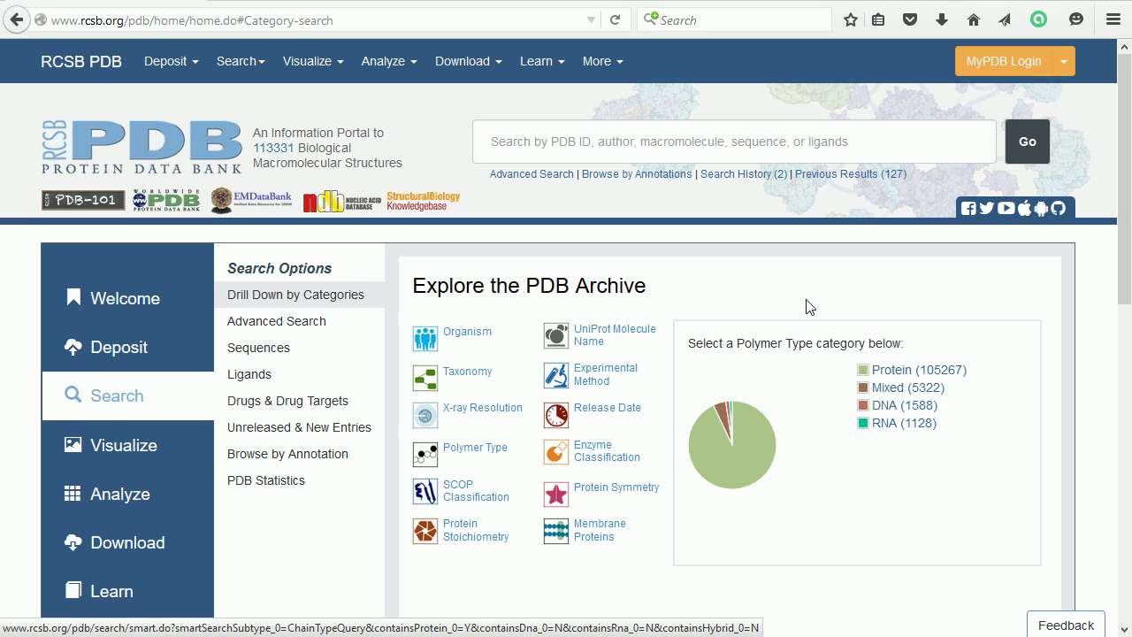
pyautogui.hotkey('alt', 'Left')
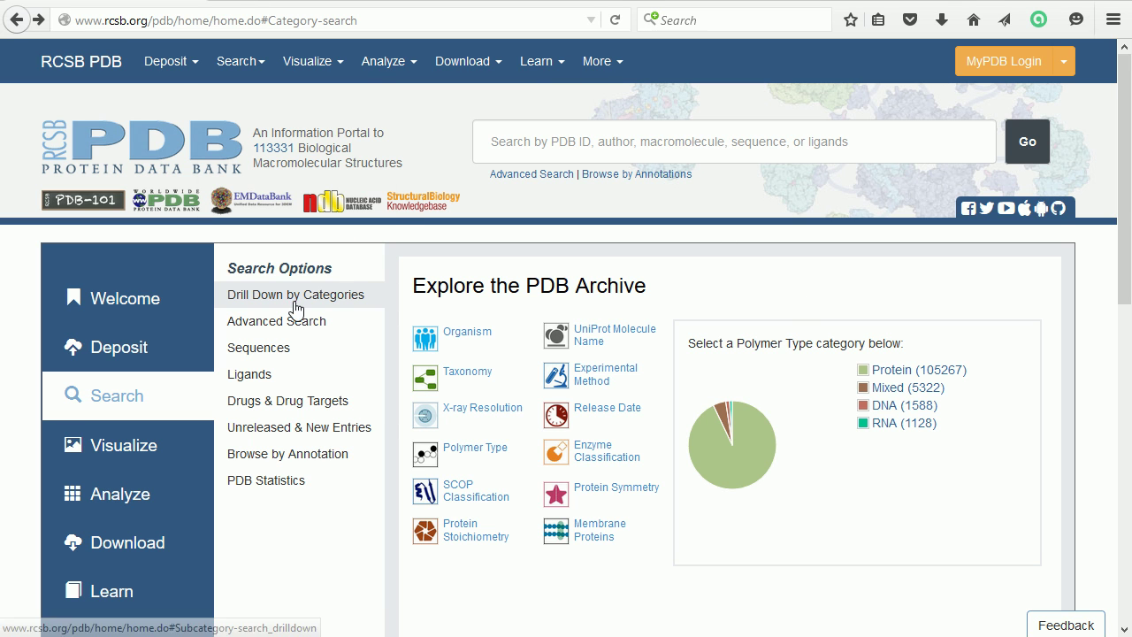
# Set up an Advanced Search with a Structure Title query for 'b-dna'.
pyautogui.click(324, 326)
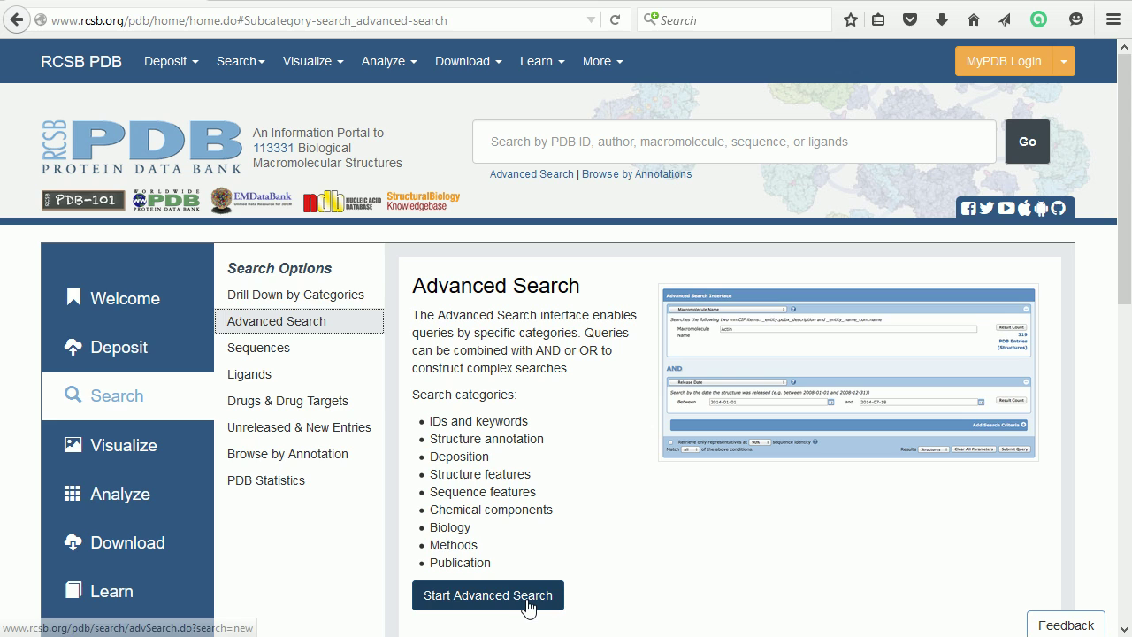
pyautogui.click(478, 591)
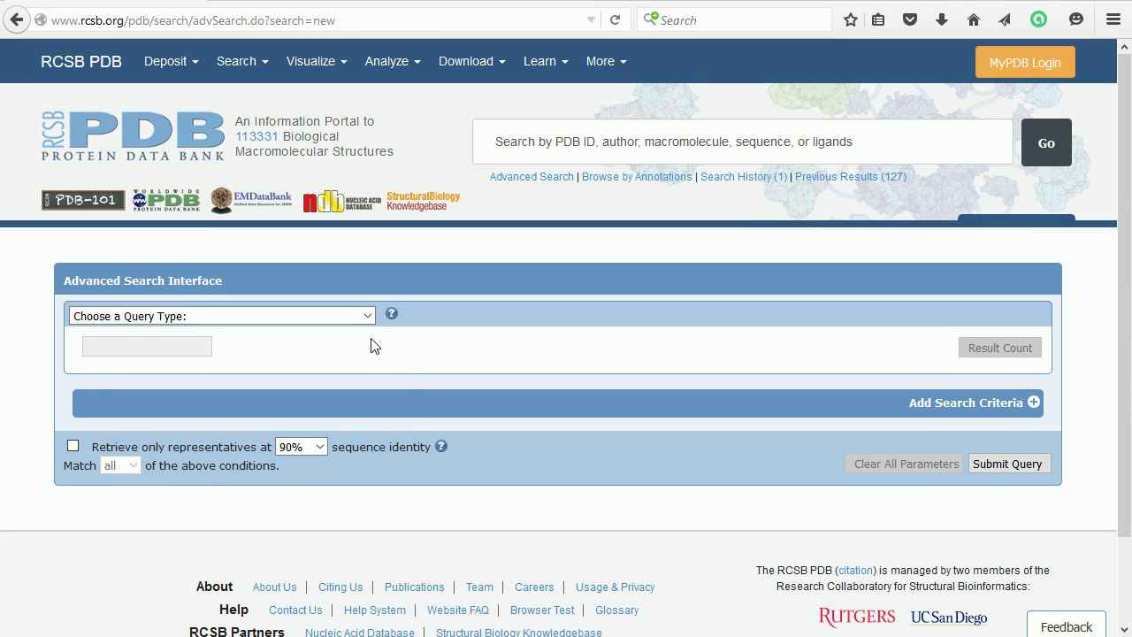
pyautogui.click(367, 315)
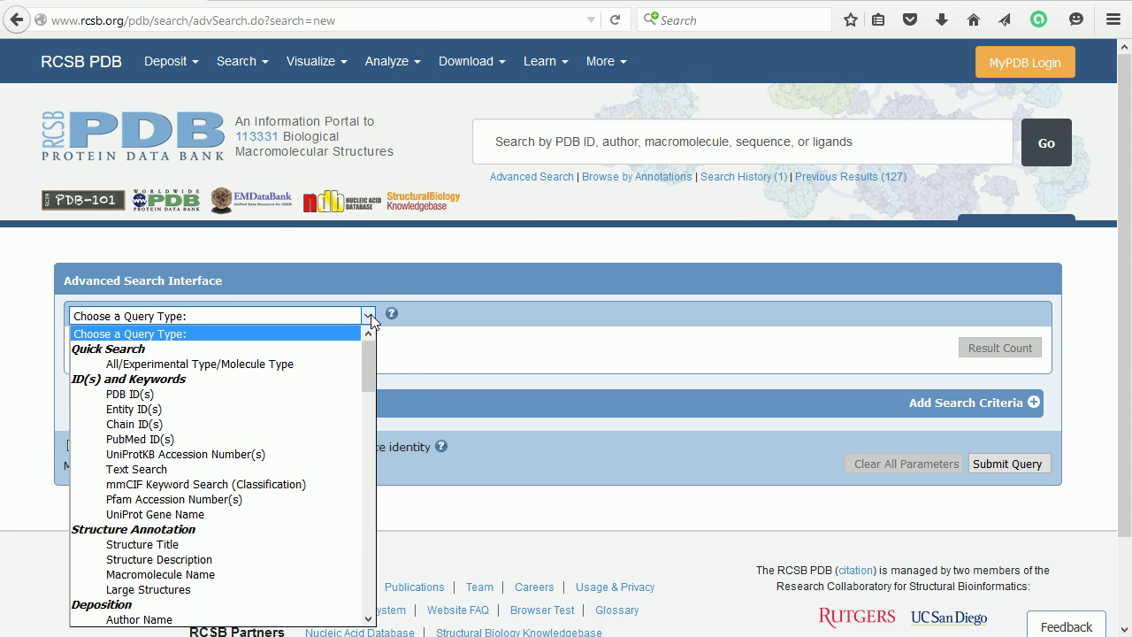
pyautogui.click(191, 552)
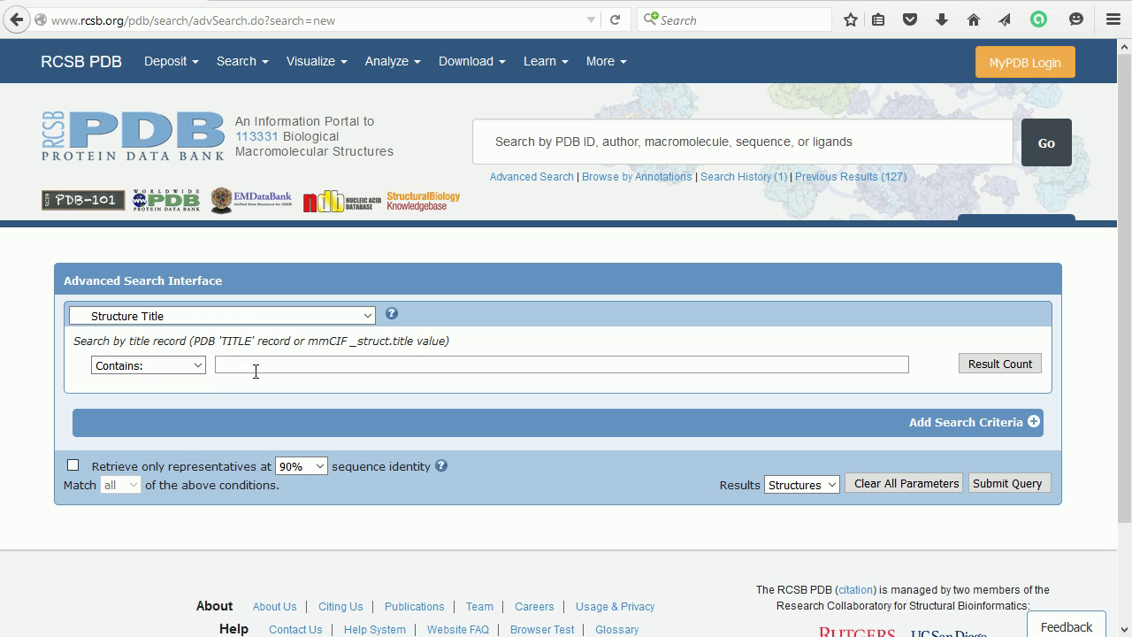
pyautogui.write('b')
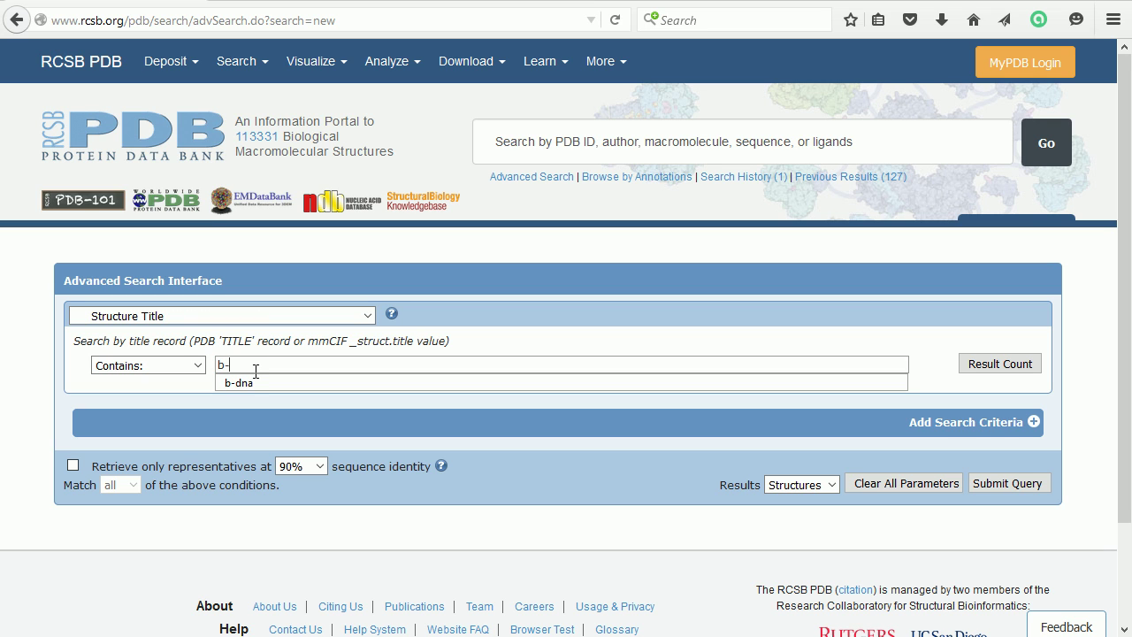
pyautogui.write('-dna')
# Check the result count and submit the query to list the 127 matching structures.
pyautogui.click(982, 370)
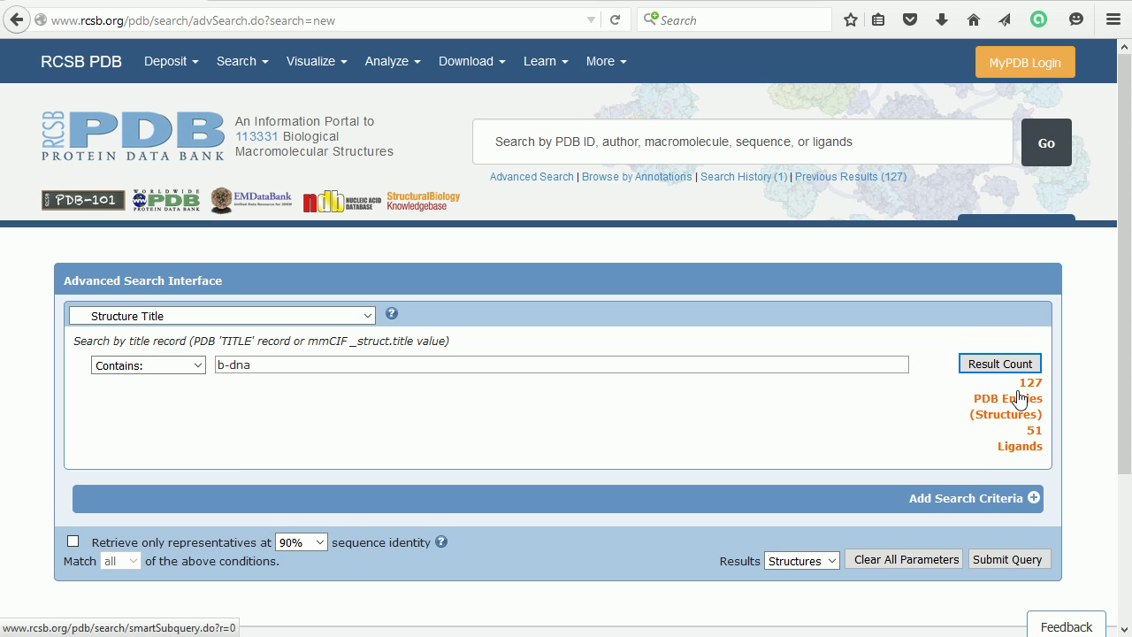
pyautogui.moveTo(1030, 394)
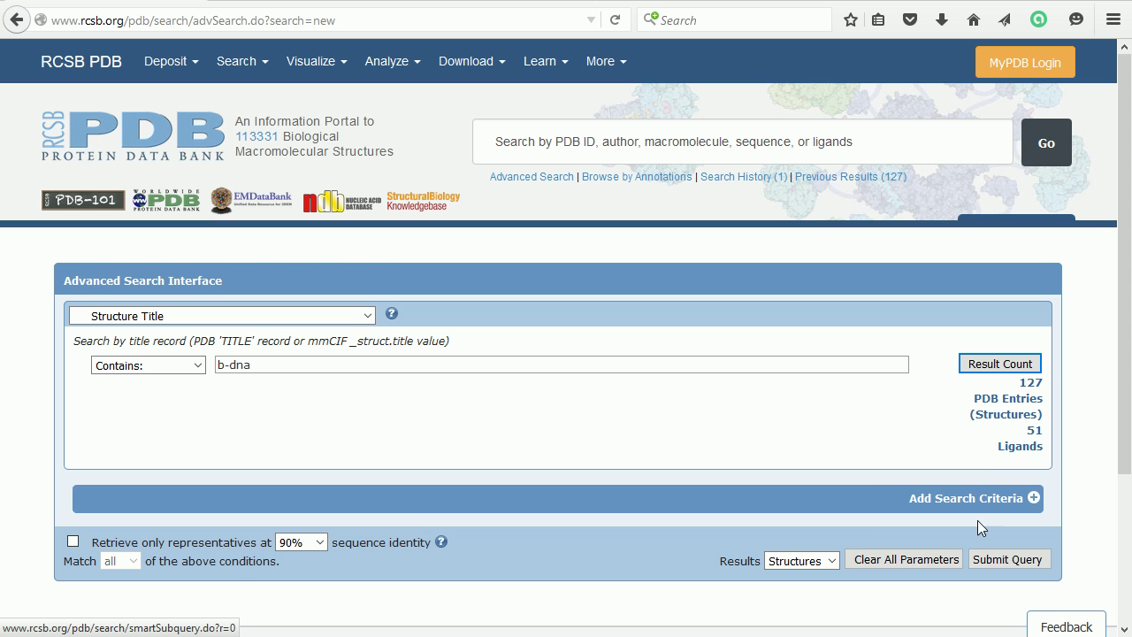
pyautogui.click(1005, 559)
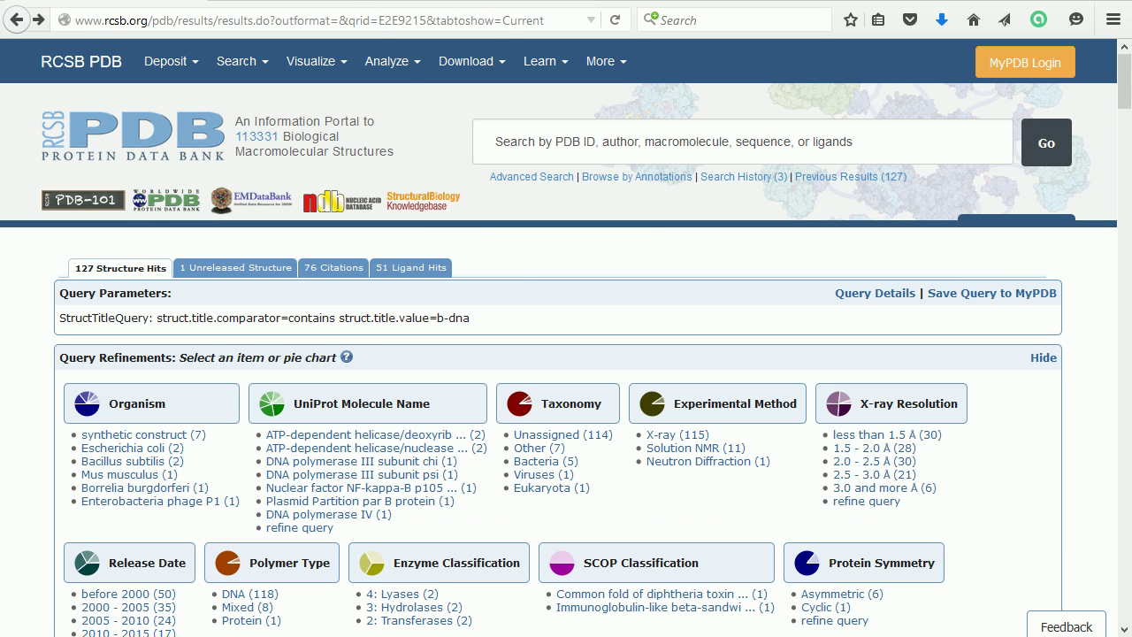
# Scroll the b-dna results and open the 3BSE 16-base-pair B-DNA structure summary.
pyautogui.scroll(-7, 566, 353)
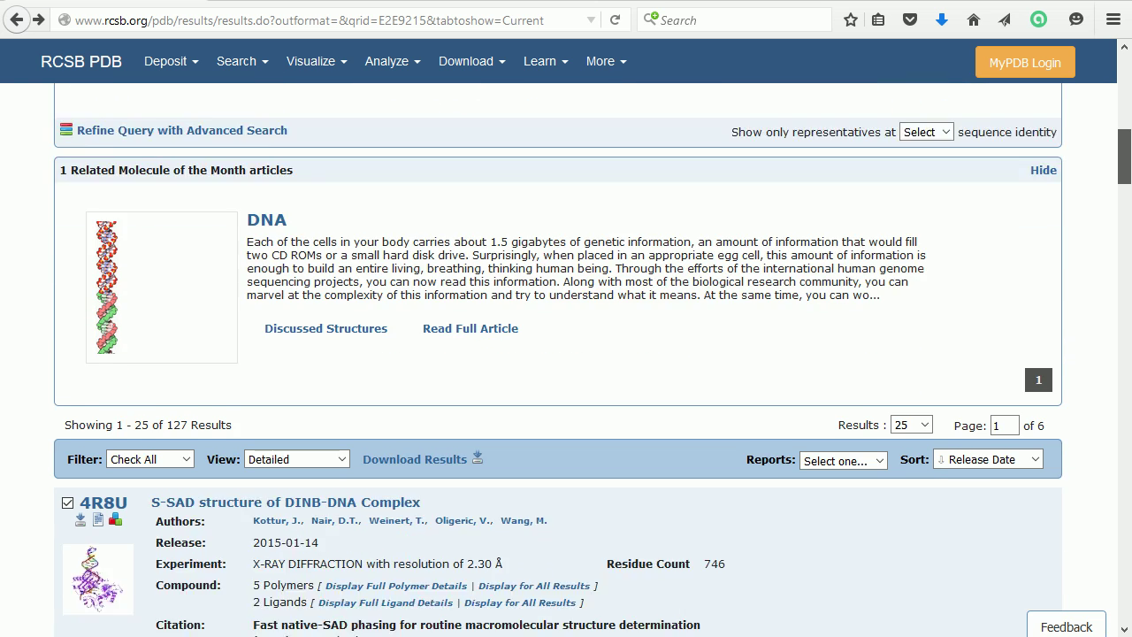
pyautogui.scroll(-6, 980, 165)
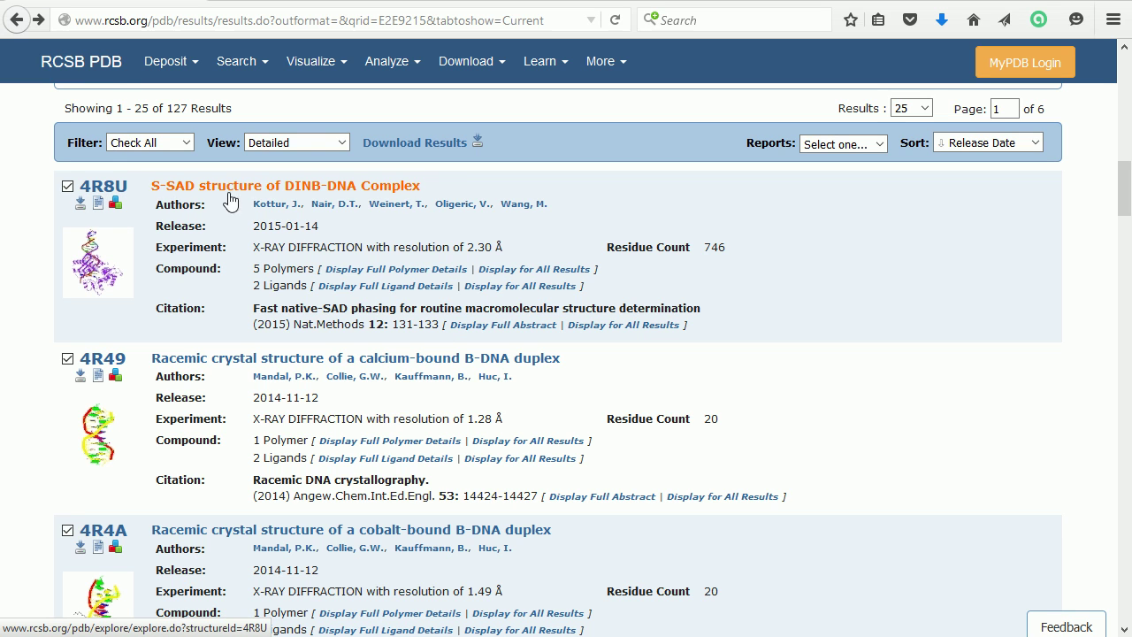
pyautogui.moveTo(109, 270)
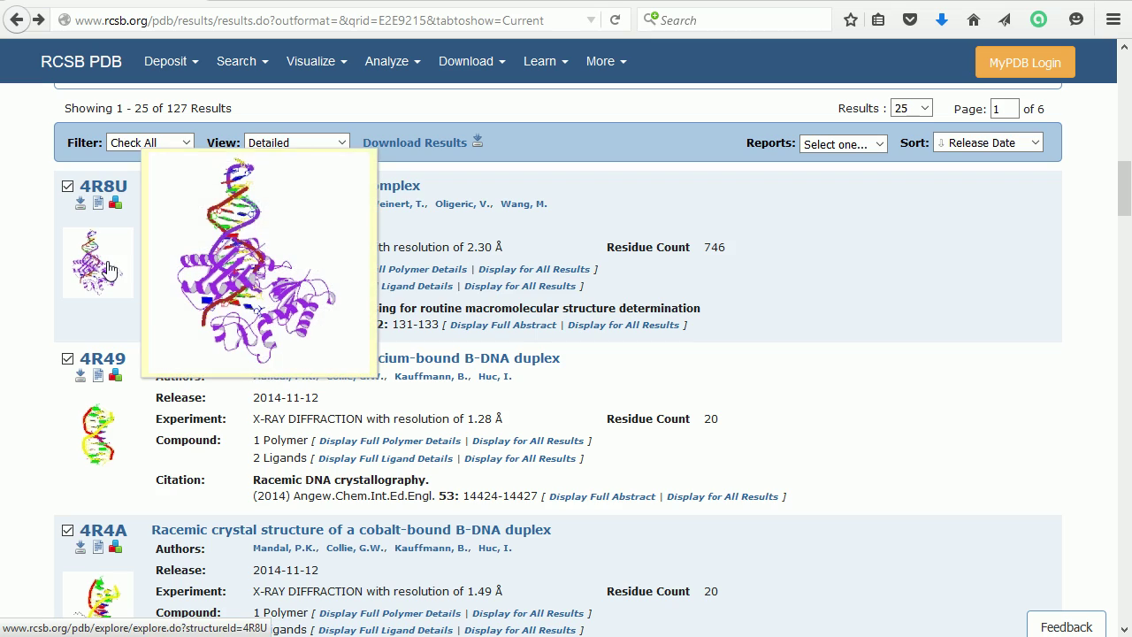
pyautogui.moveTo(1126, 199); pyautogui.dragTo(1095, 513)
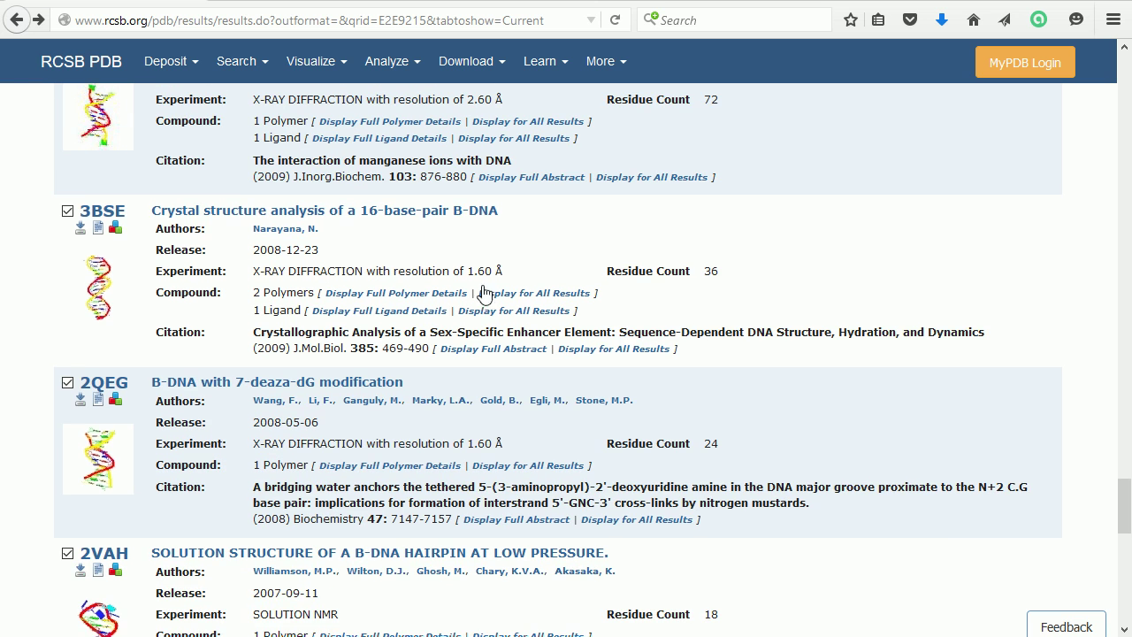
pyautogui.click(114, 219)
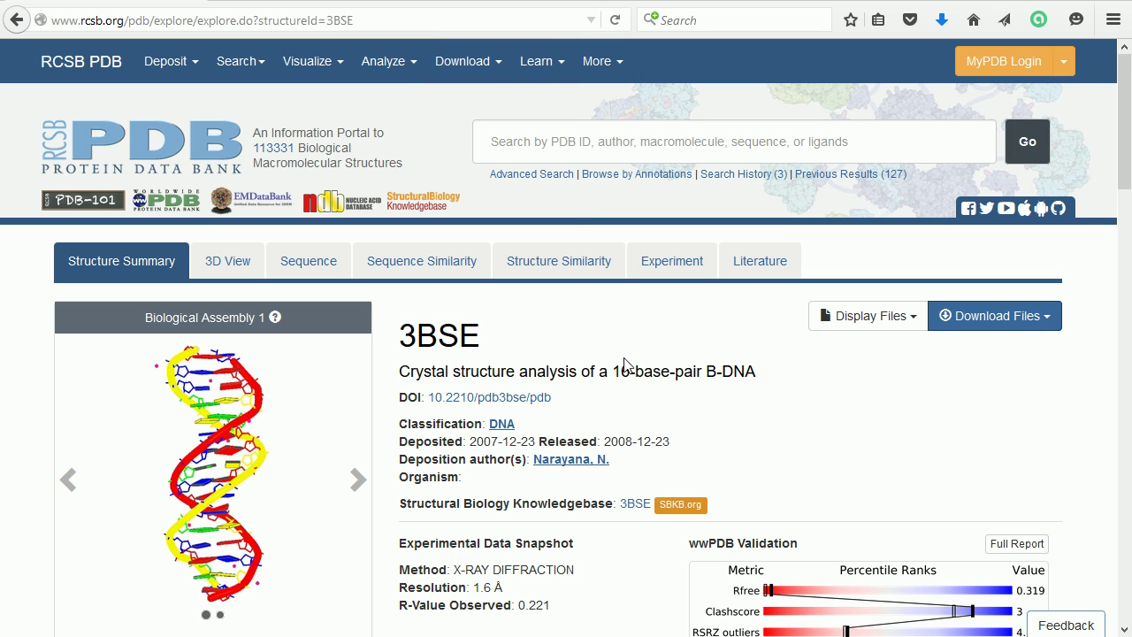
# Download the 3BSE structure from RCSB as a PDB (Text) file, saving 3BSE.pdb.
pyautogui.moveTo(618, 370); pyautogui.dragTo(698, 370)
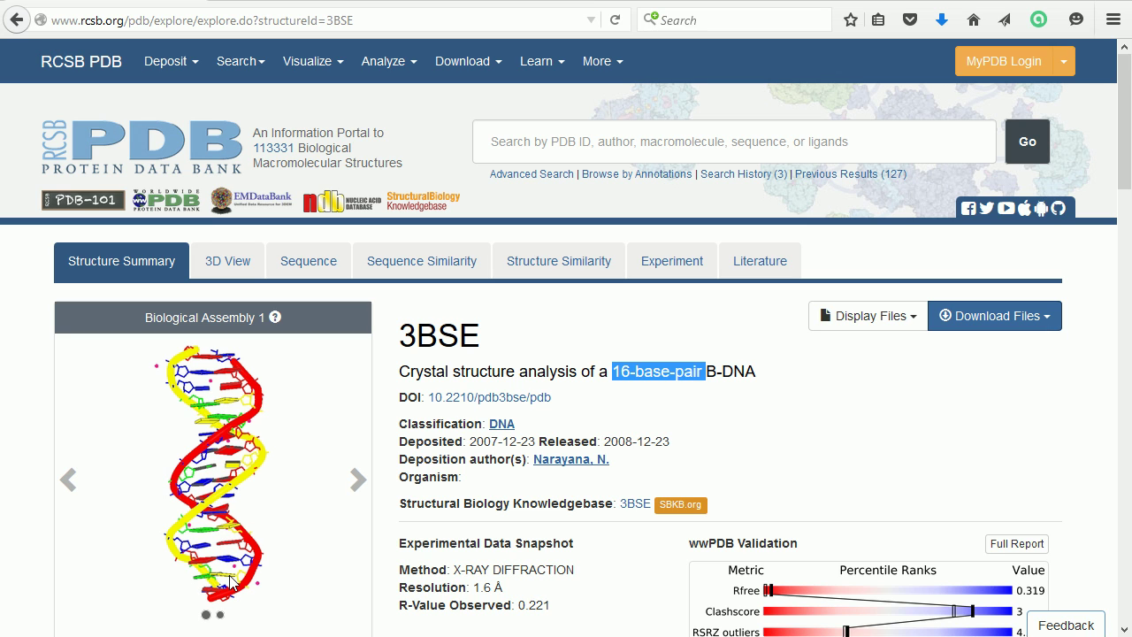
pyautogui.click(898, 49)
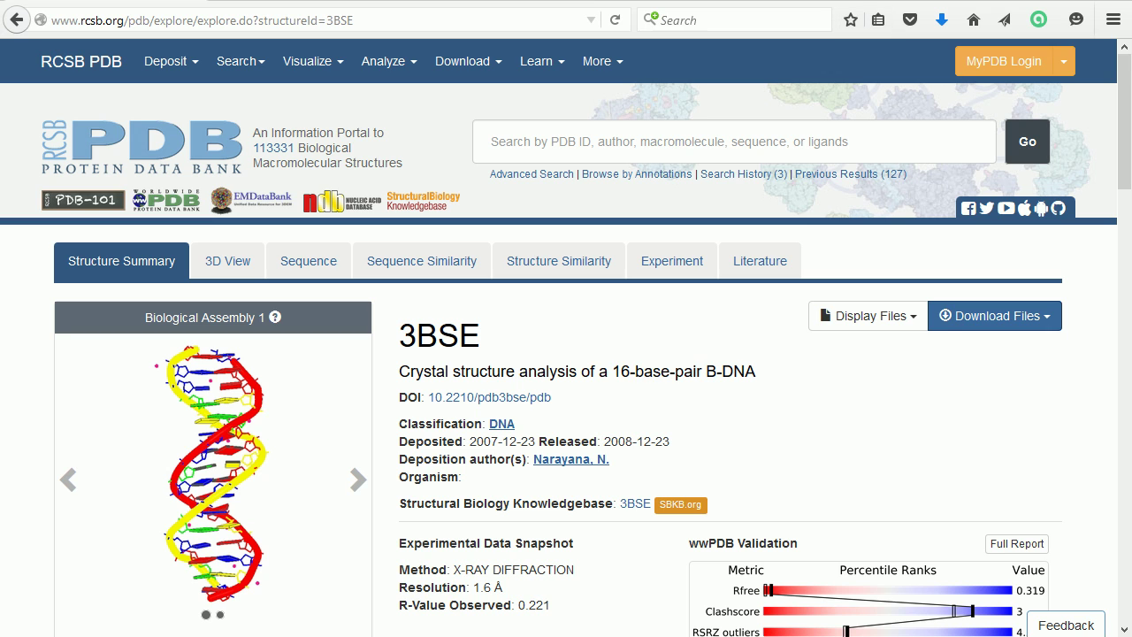
pyautogui.click(1036, 324)
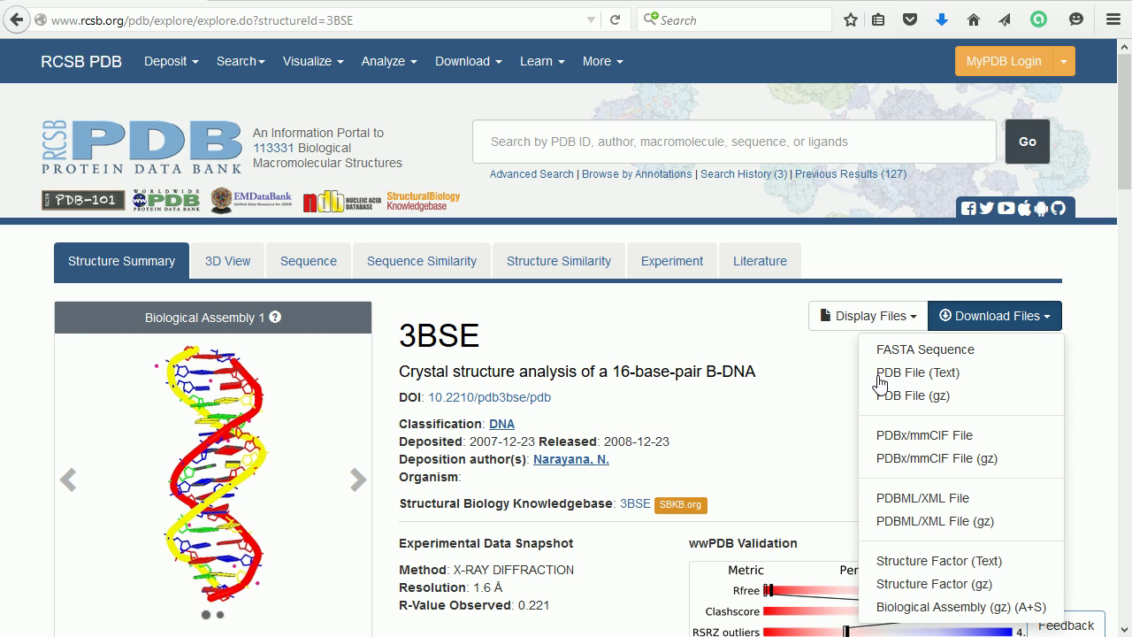
pyautogui.click(912, 373)
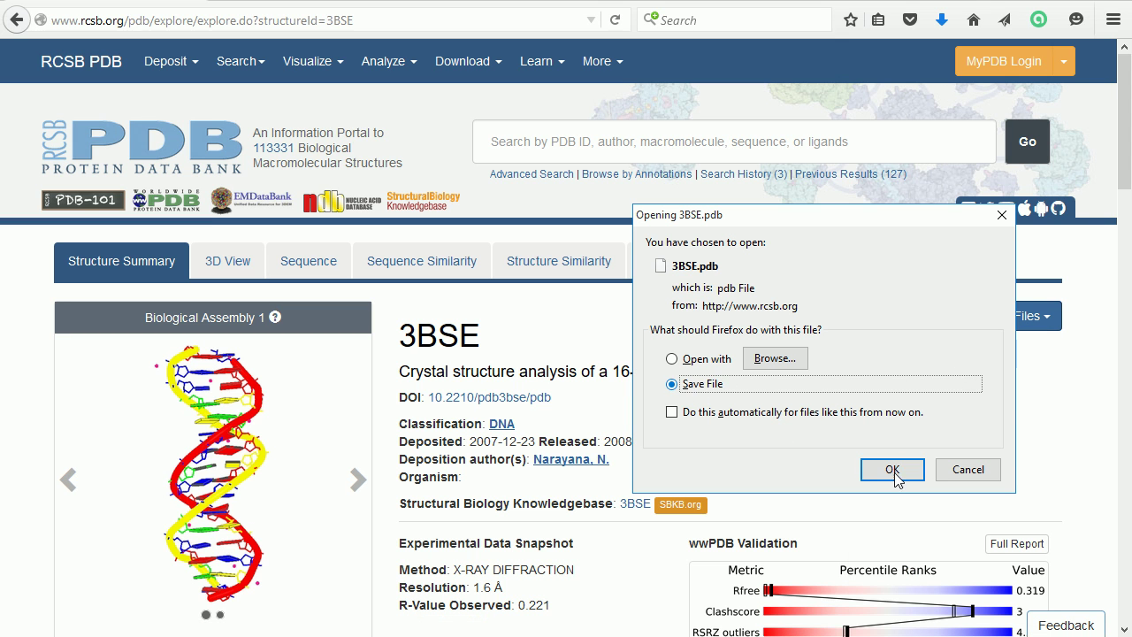
pyautogui.click(903, 475)
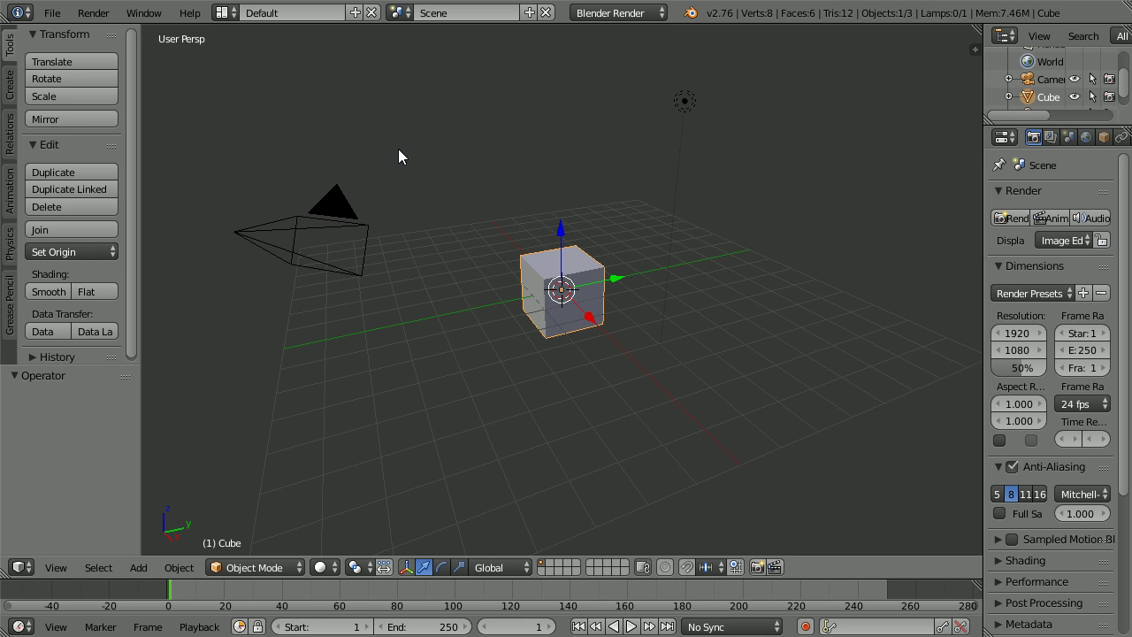
# Delete the default cube, camera and lamp from the scene.
pyautogui.press('a')
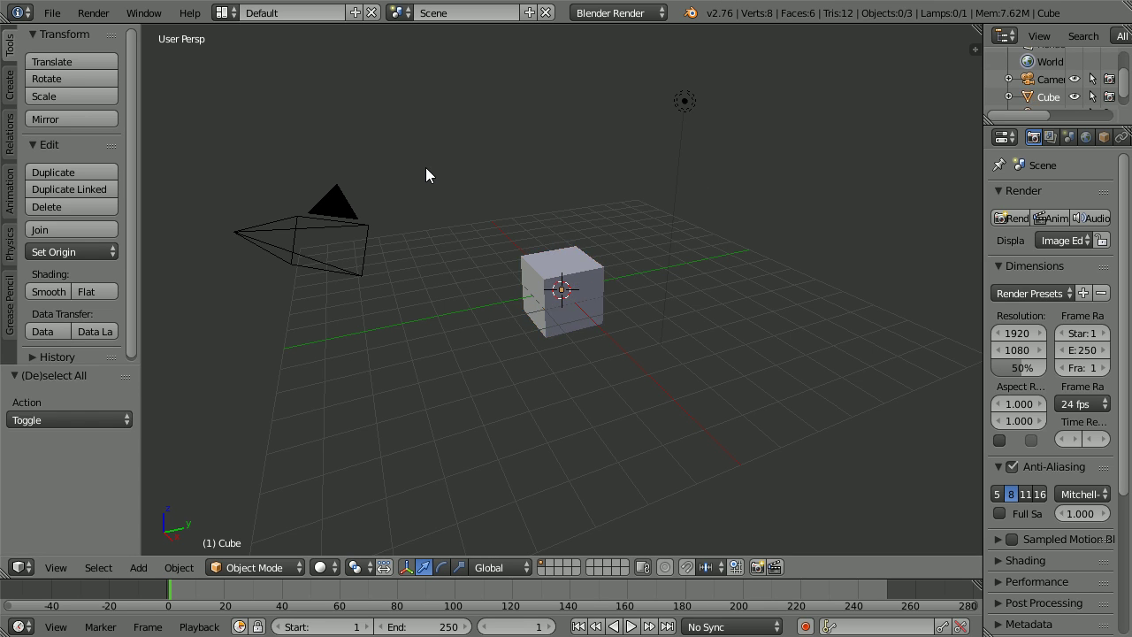
pyautogui.press('a')
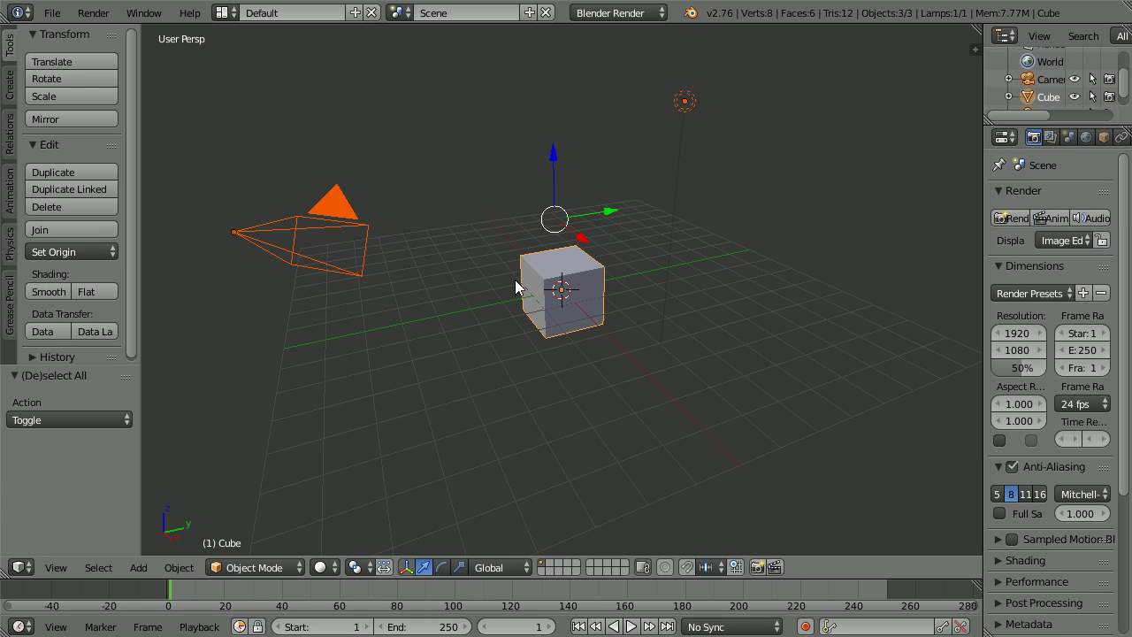
pyautogui.press('x')
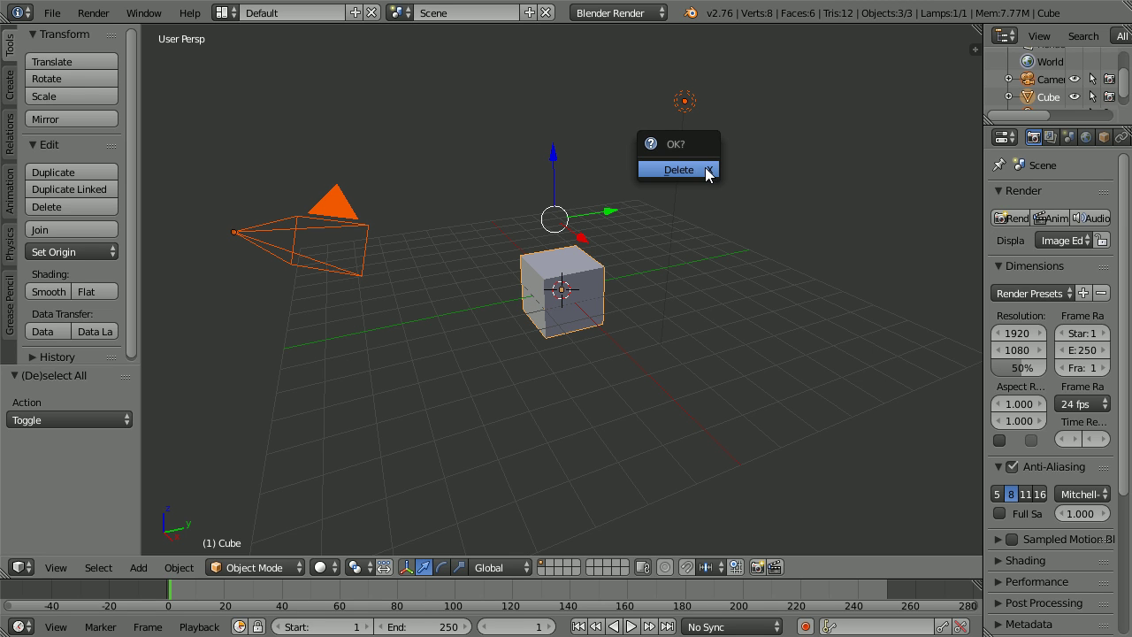
pyautogui.click(692, 179)
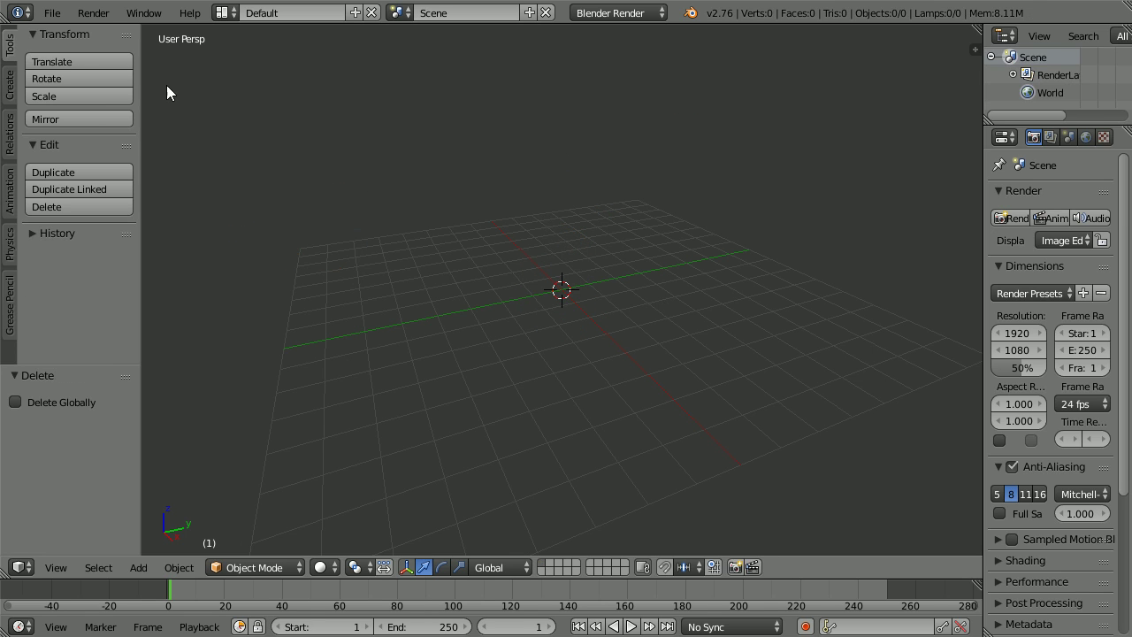
# Save the empty scene as blank.blend.
pyautogui.click(55, 14)
pyautogui.click(91, 150)
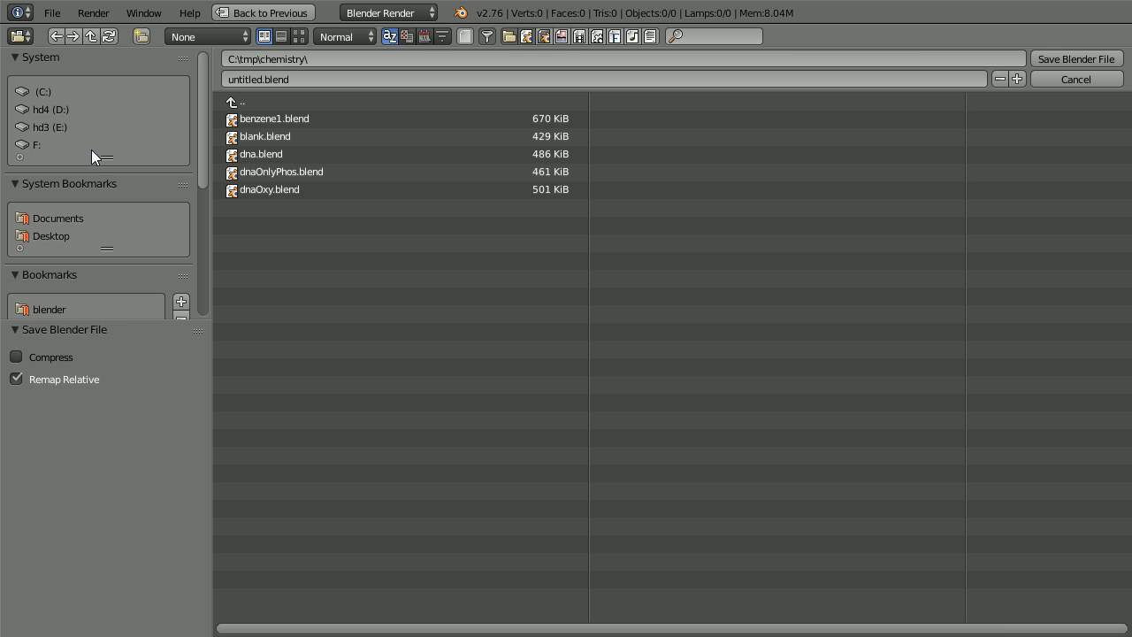
pyautogui.click(251, 82)
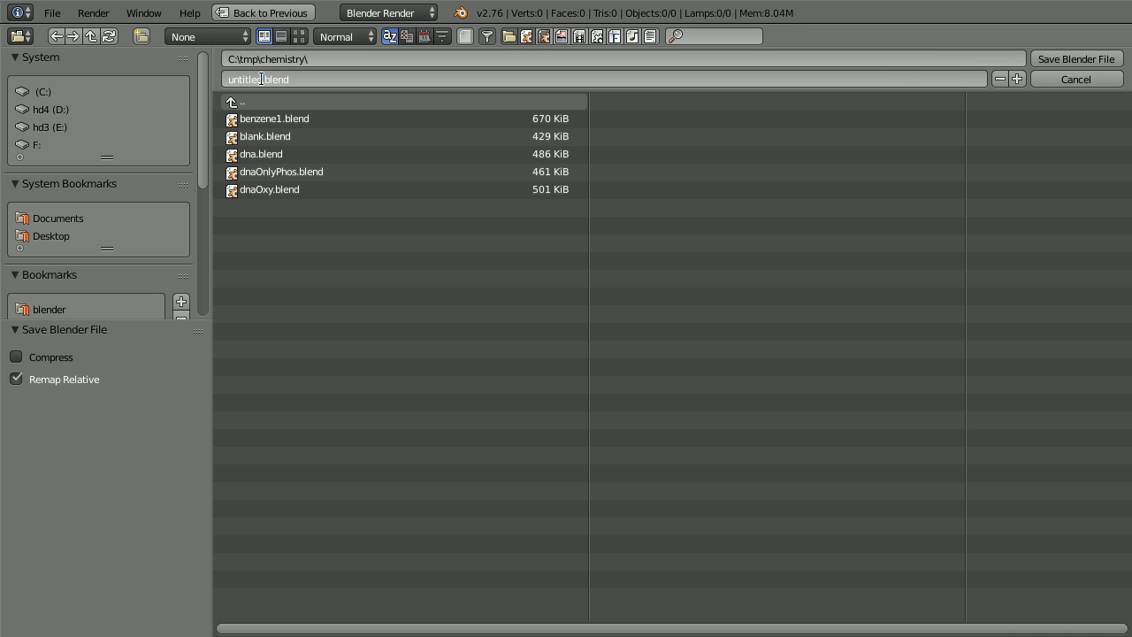
pyautogui.moveTo(263, 79); pyautogui.dragTo(191, 79)
pyautogui.write('blank')
pyautogui.press('Return')
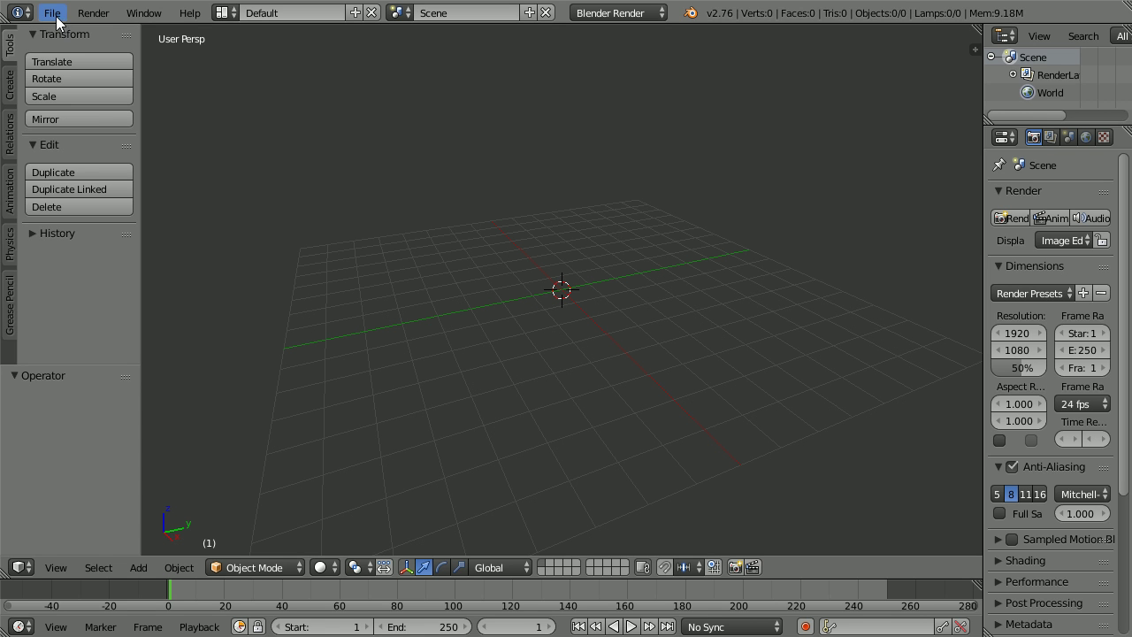
# Start a Protein Data Bank (.pdb) import with Camera and Lamp enabled.
pyautogui.click(52, 12)
pyautogui.moveTo(89, 332)
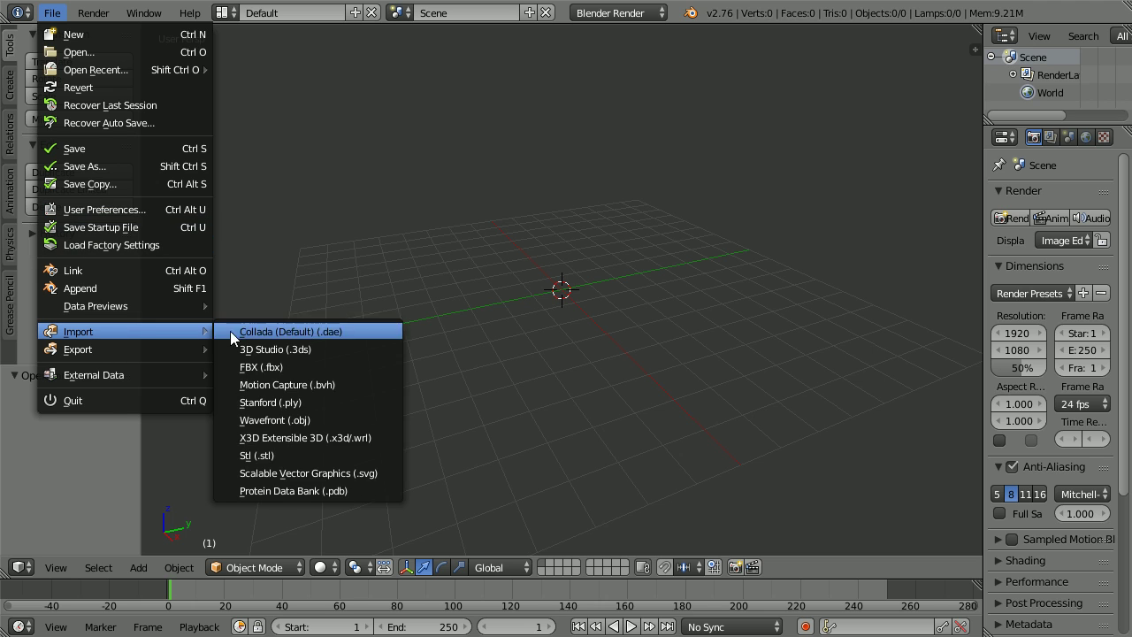
pyautogui.click(369, 492)
pyautogui.moveTo(205, 433)
pyautogui.mouseDown()
pyautogui.moveTo(199, 529)
pyautogui.moveTo(226, 430)
pyautogui.mouseUp()
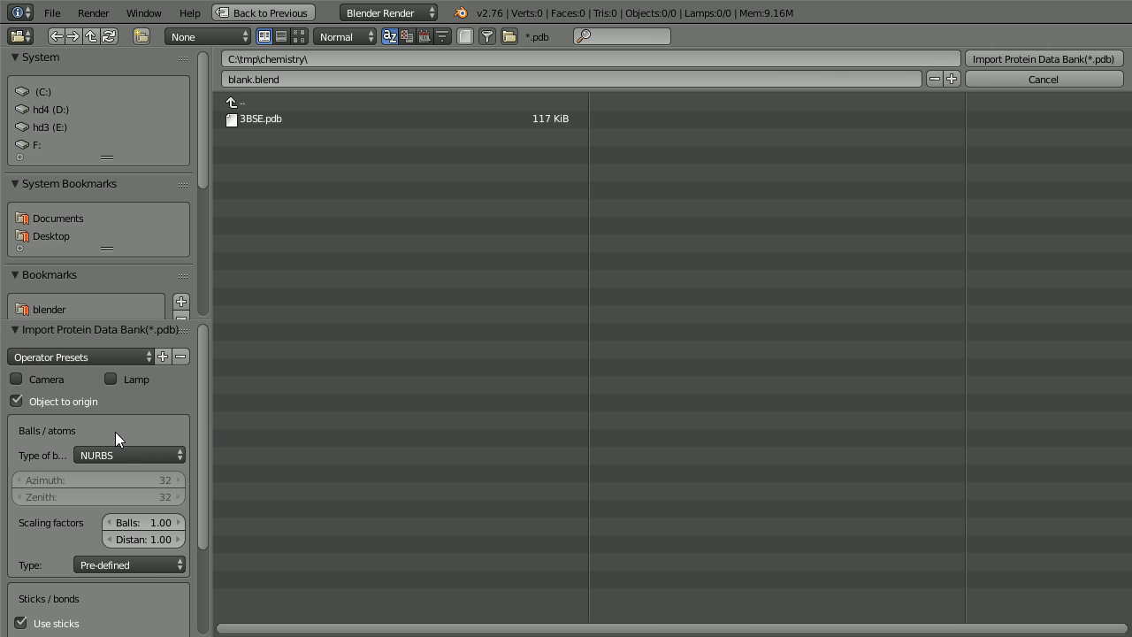
pyautogui.click(17, 379)
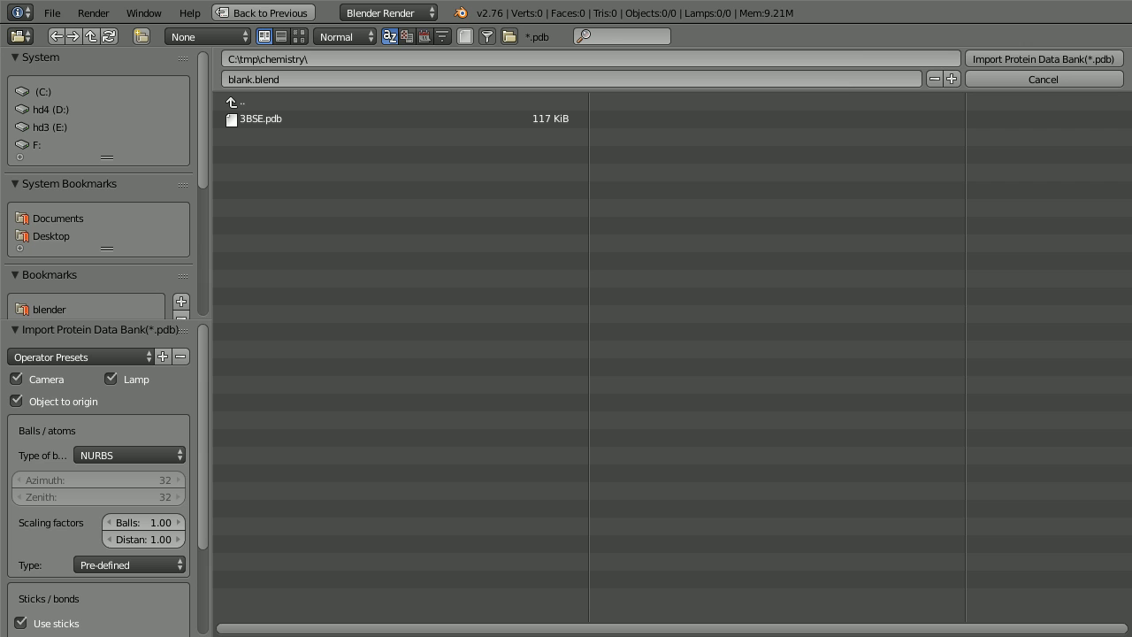
# Import 3BSE.pdb from C:\tmp\chemistry.
pyautogui.click(38, 90)
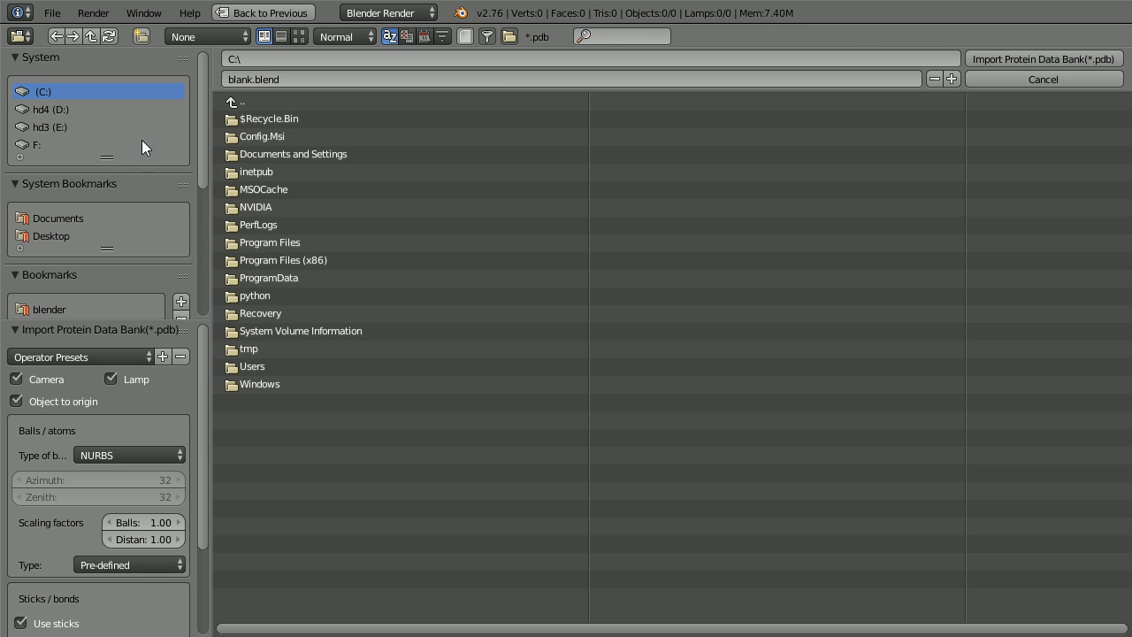
pyautogui.click(249, 350)
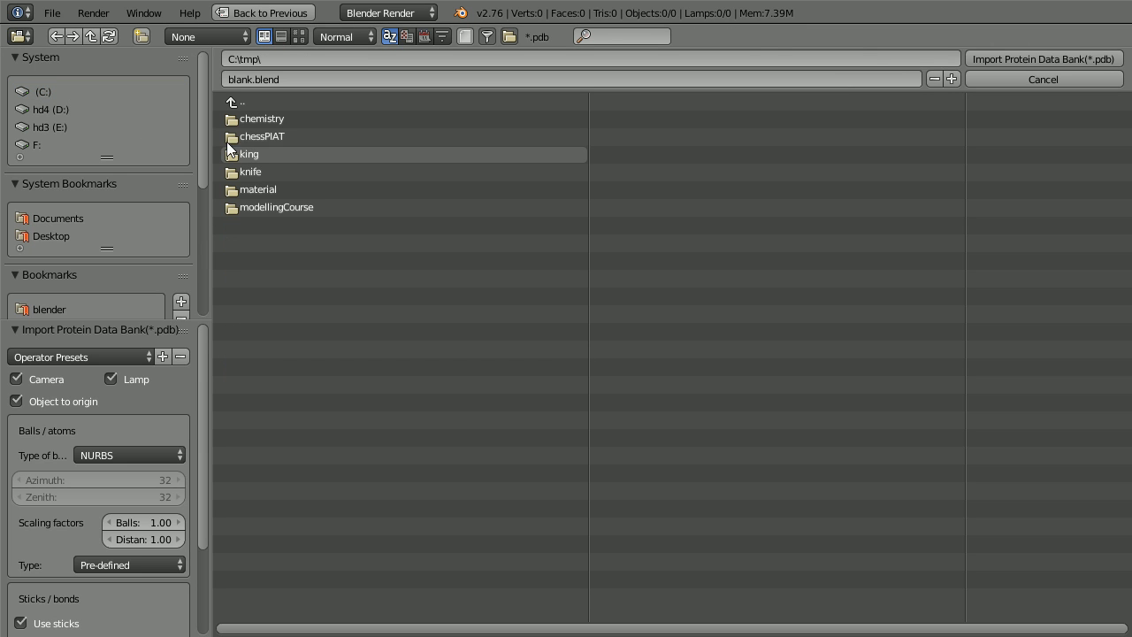
pyautogui.click(268, 112)
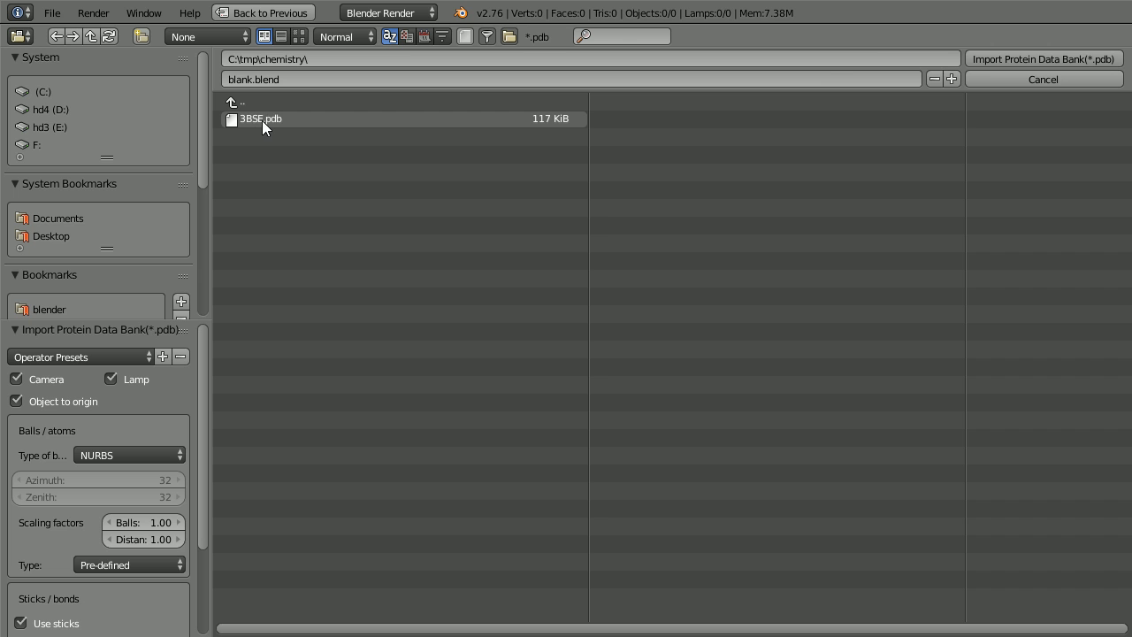
pyautogui.click(262, 120)
pyautogui.click(1000, 61)
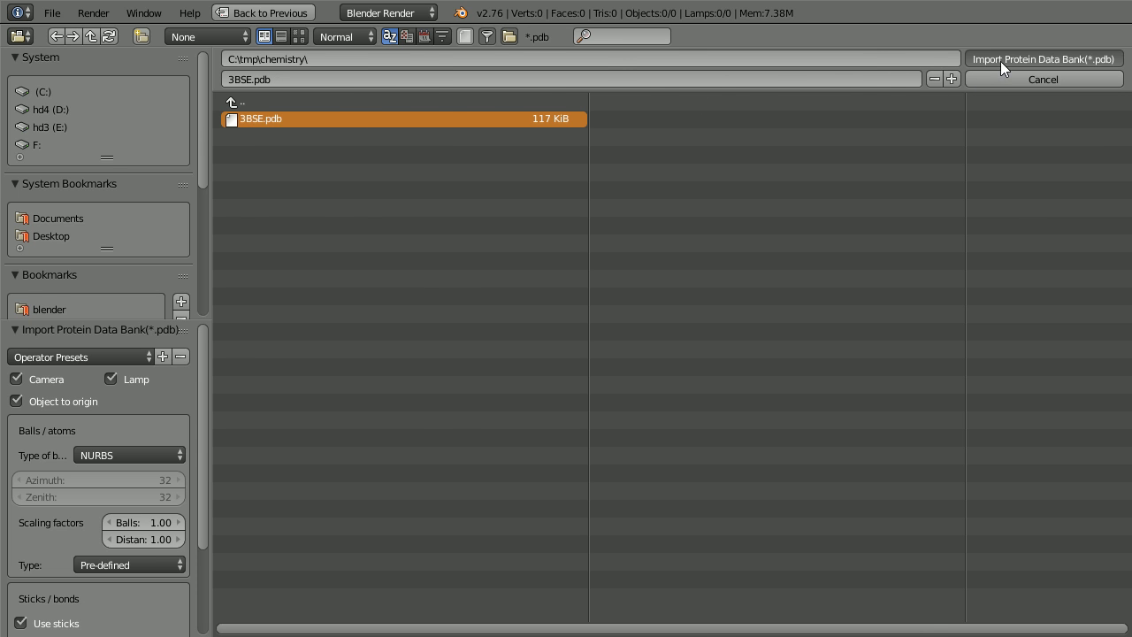
pyautogui.scroll(-8, 548, 235)
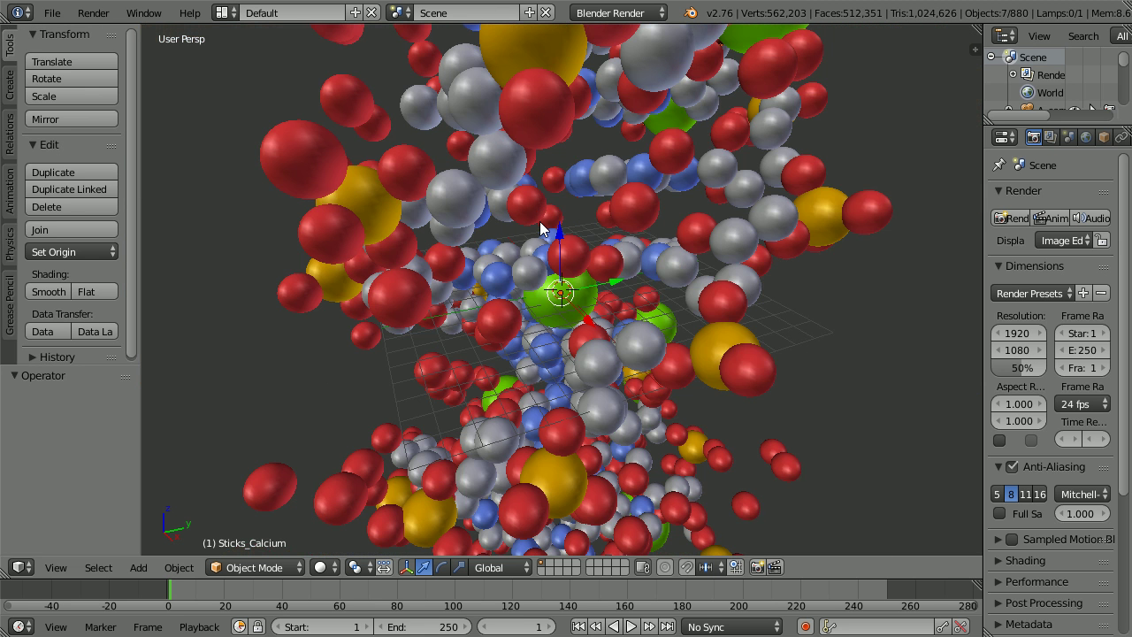
pyautogui.scroll(-3, 539, 222)
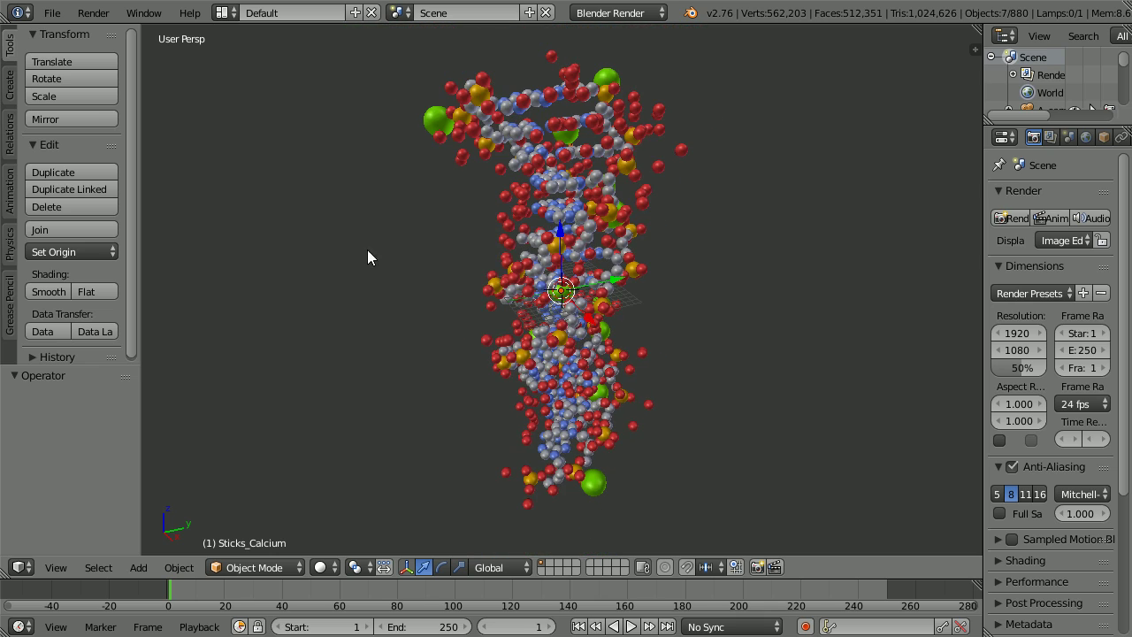
pyautogui.moveTo(315, 260); pyautogui.dragTo(661, 223, button='middle')
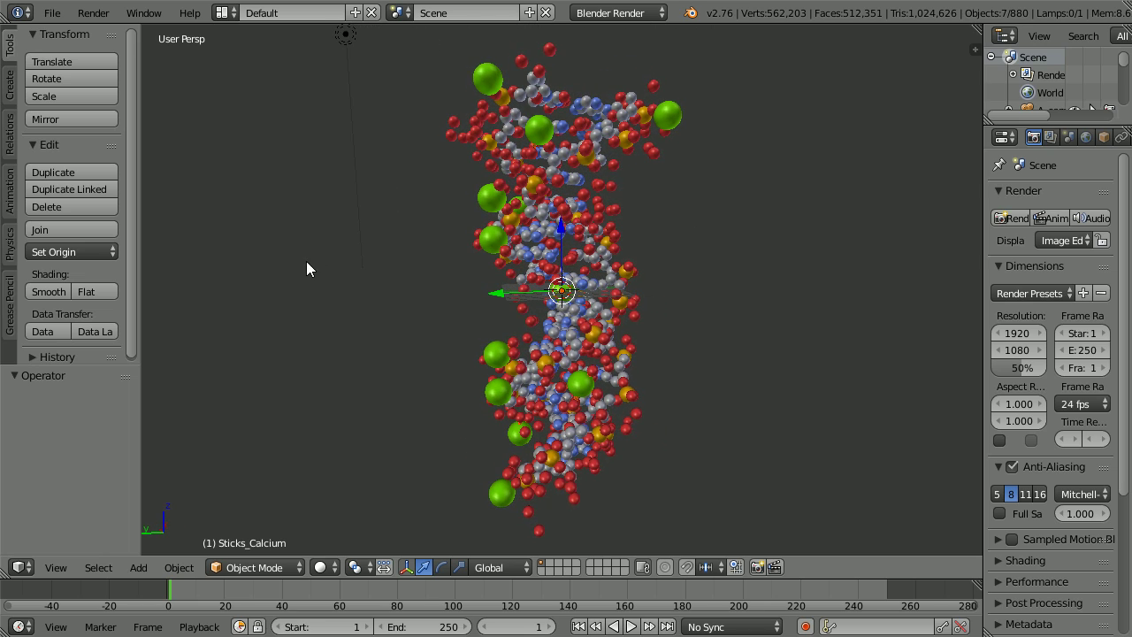
pyautogui.moveTo(306, 265); pyautogui.dragTo(509, 267, button='middle')
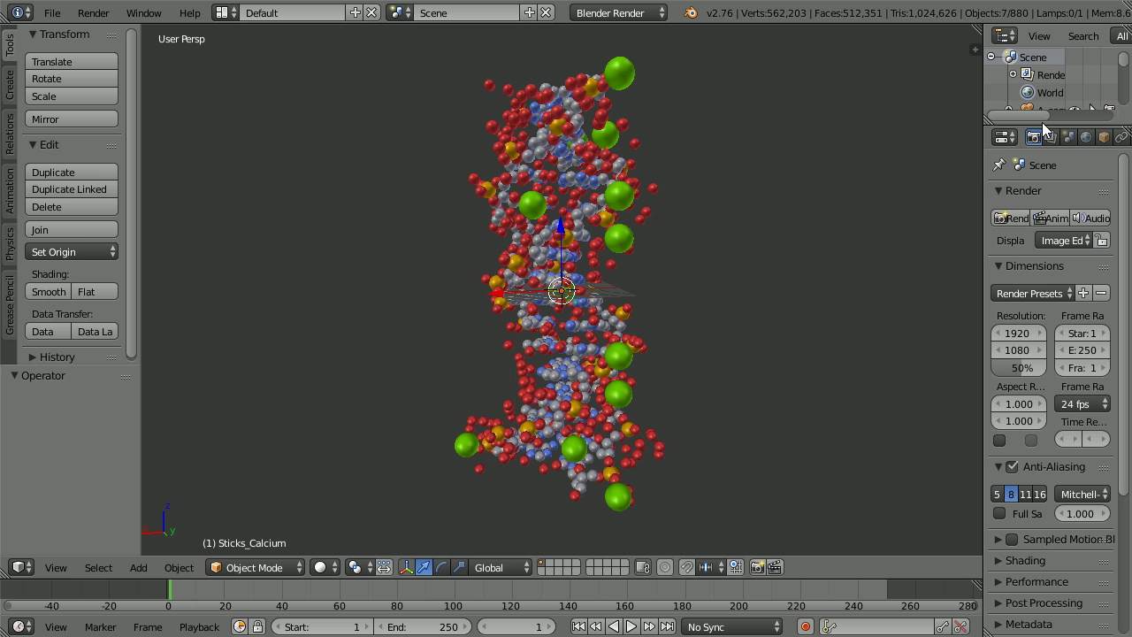
# Enlarge the Outliner and hide Oxygen, Calcium, Sticks_Calcium and Sticks_Oxygen from view and render.
pyautogui.moveTo(1039, 115); pyautogui.dragTo(1057, 289)
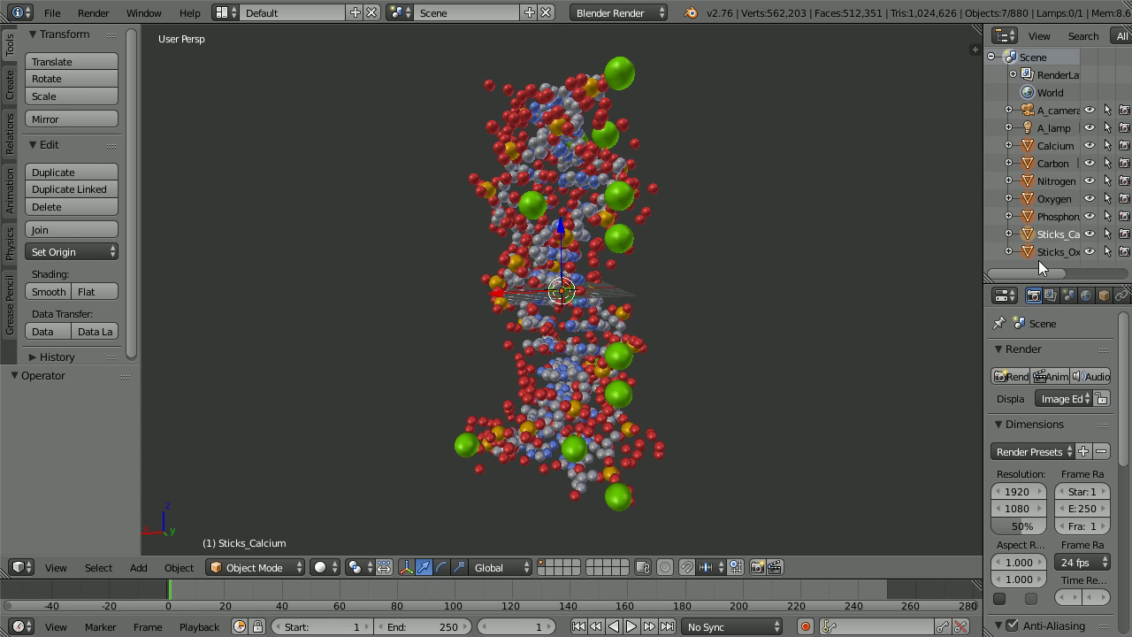
pyautogui.moveTo(985, 193); pyautogui.dragTo(927, 186)
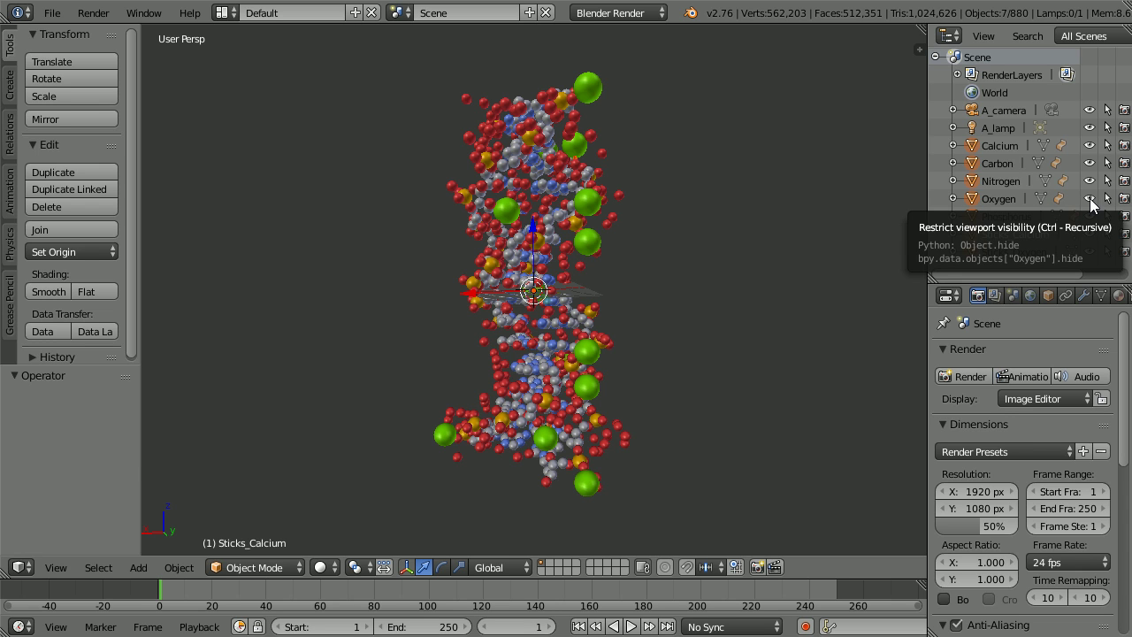
pyautogui.click(1090, 198)
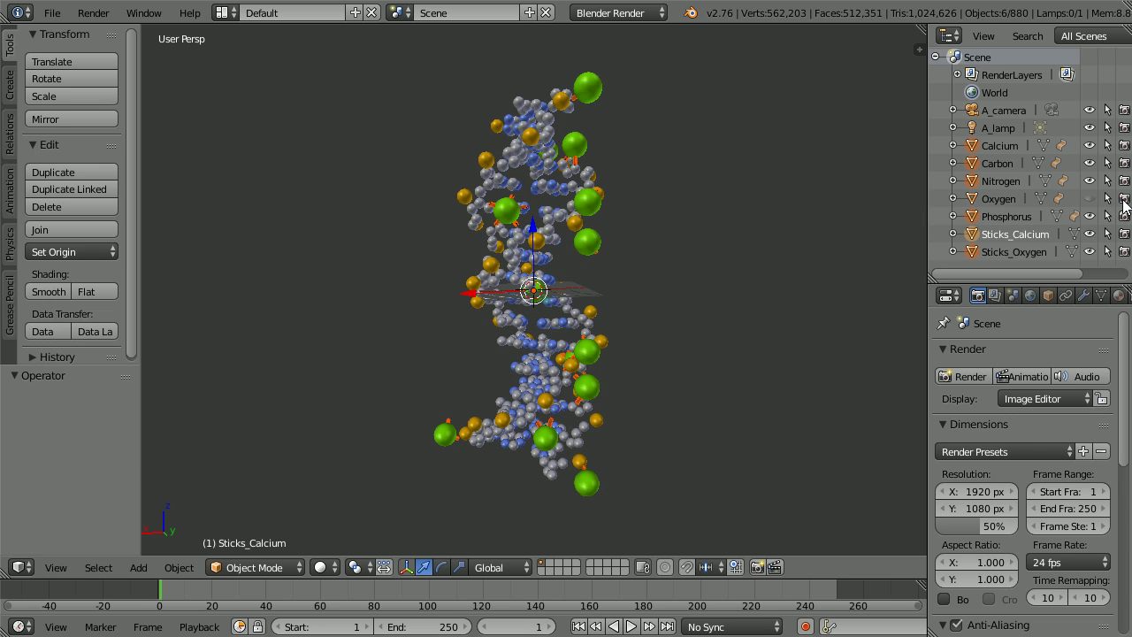
pyautogui.click(1124, 198)
pyautogui.click(1089, 145)
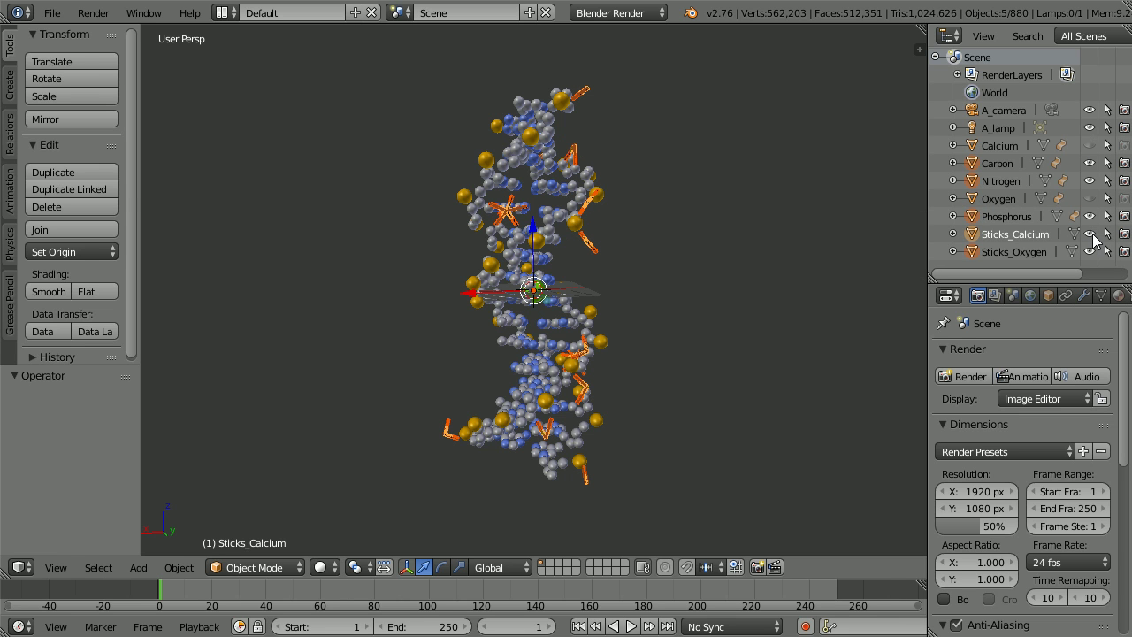
pyautogui.click(1091, 234)
pyautogui.click(1123, 234)
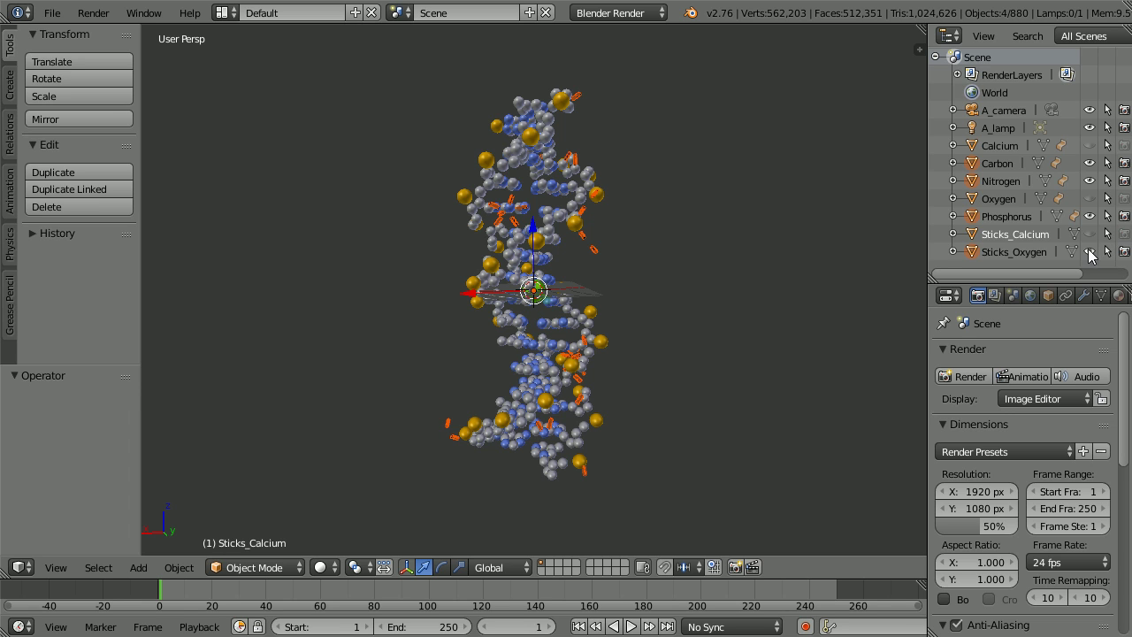
pyautogui.click(1090, 252)
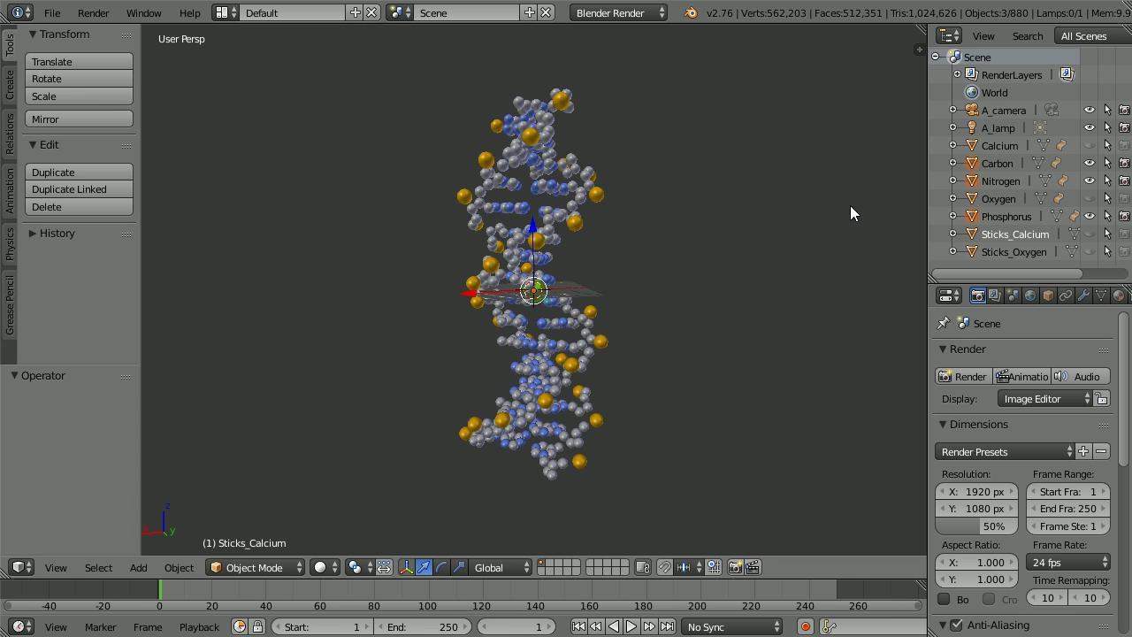
# Hide Calcium's Ball_Calcium part from the viewport and rendering.
pyautogui.click(954, 146)
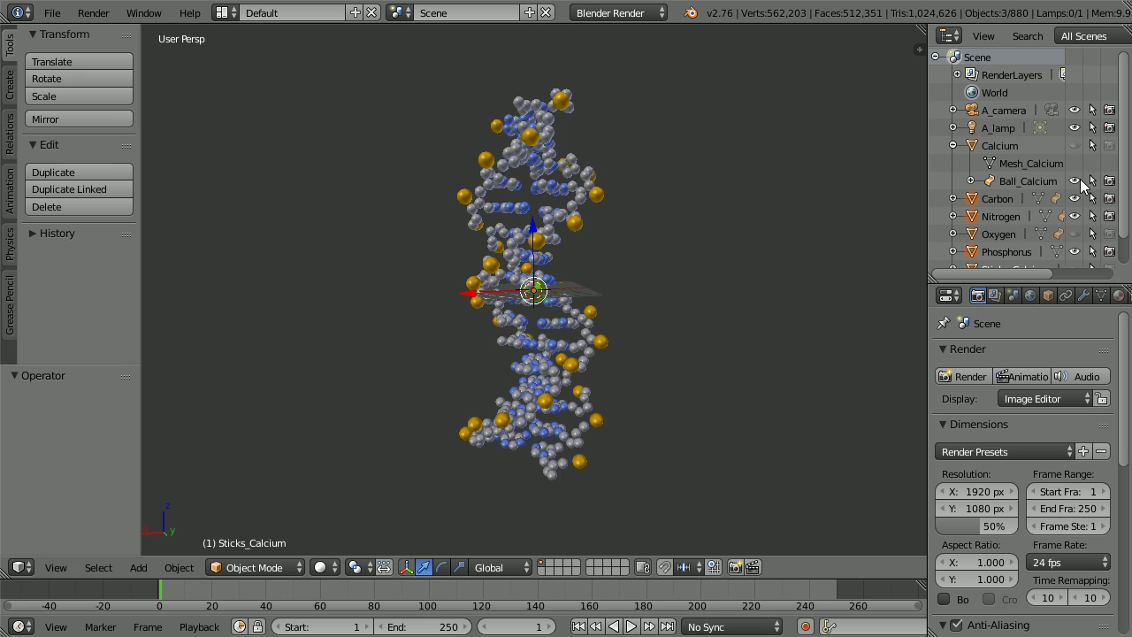
pyautogui.click(1075, 181)
pyautogui.click(1110, 181)
pyautogui.click(956, 145)
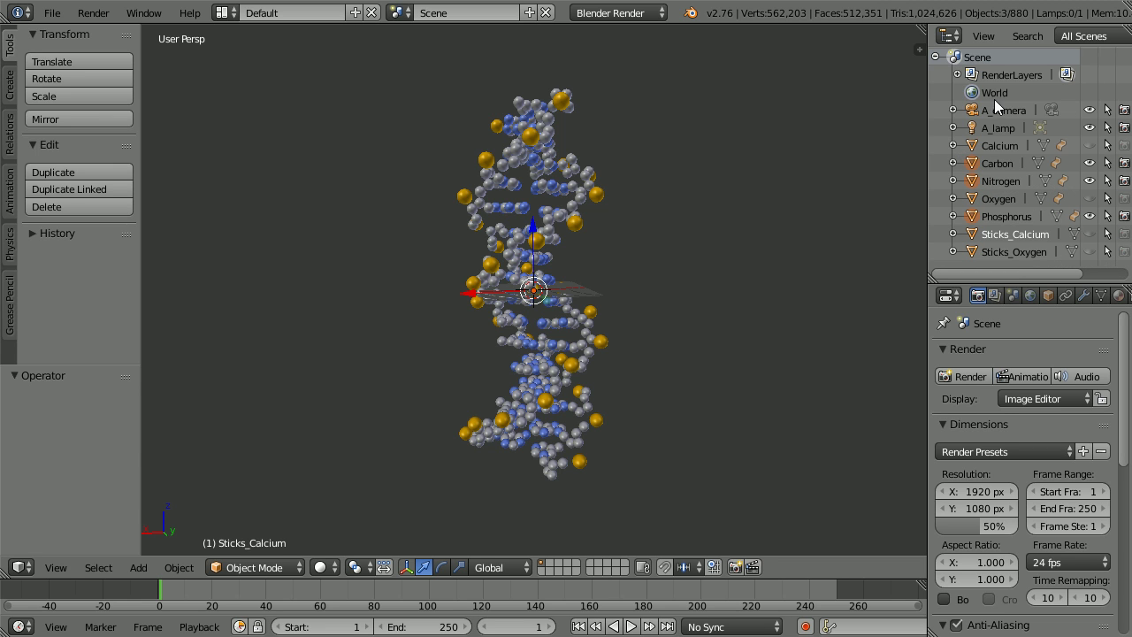
# Look through the camera and select A_camera with its Object properties shown.
pyautogui.click(54, 565)
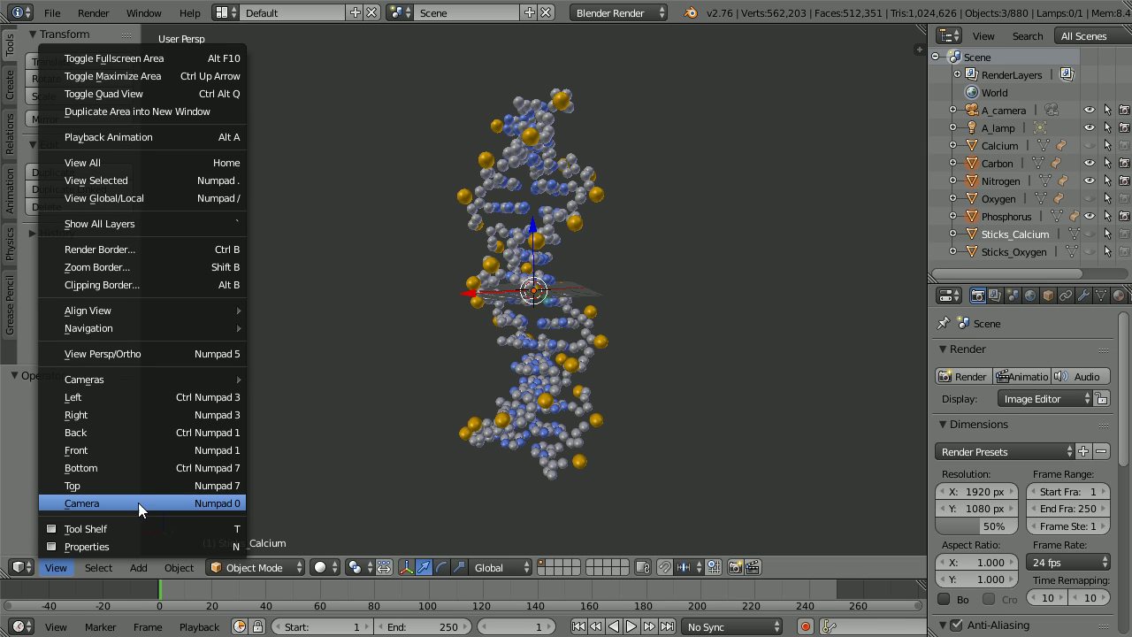
pyautogui.click(165, 502)
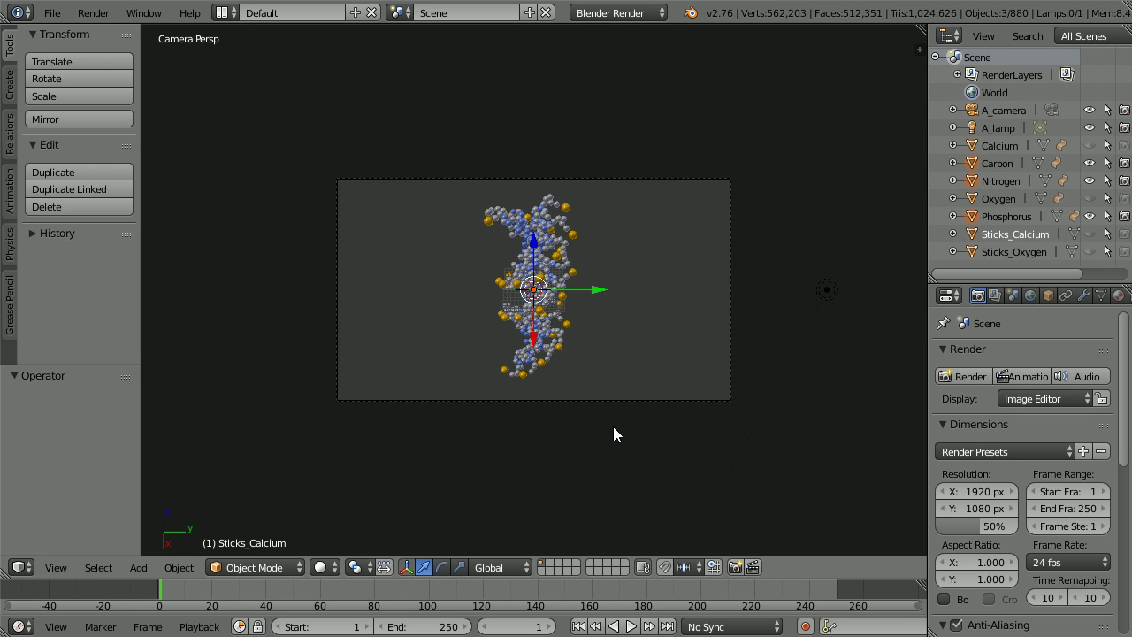
pyautogui.scroll(3, 613, 427)
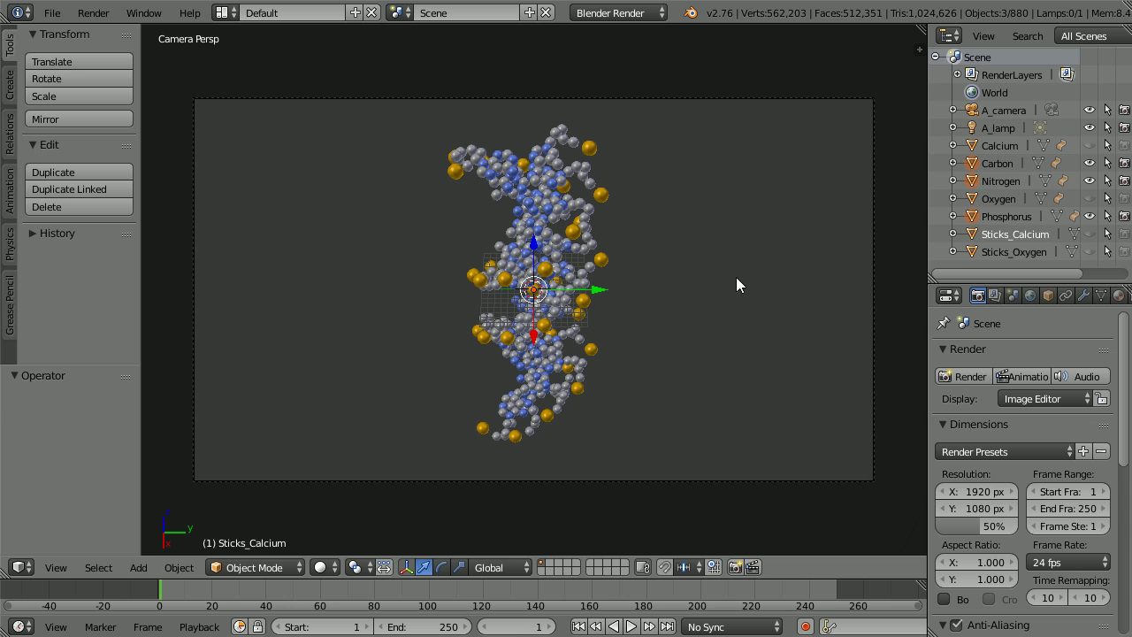
pyautogui.click(1006, 110)
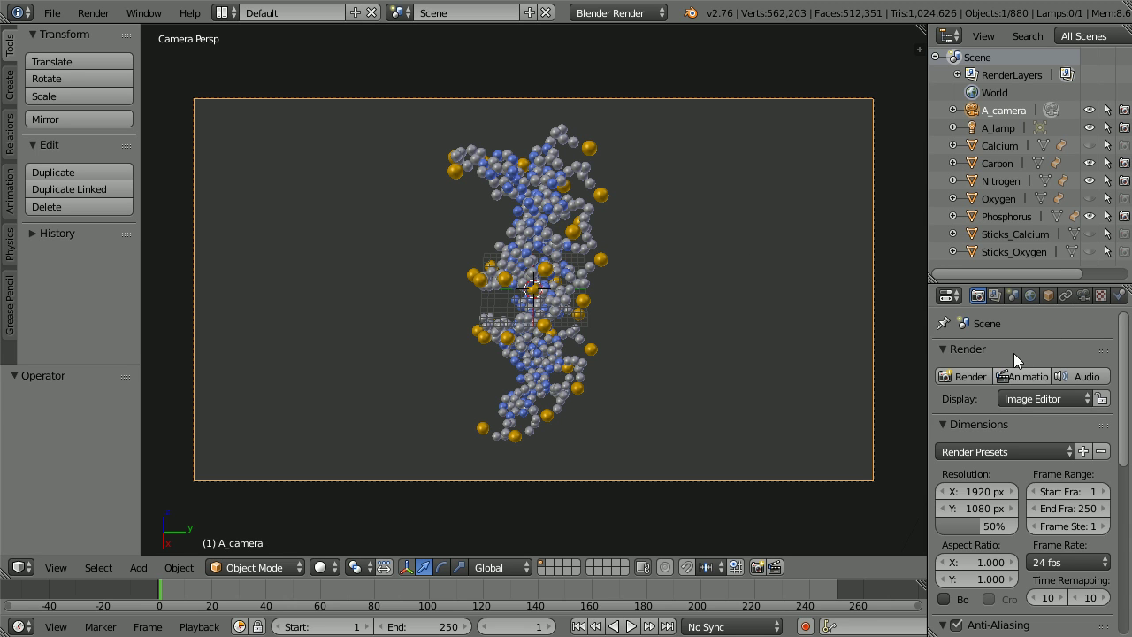
pyautogui.click(1046, 297)
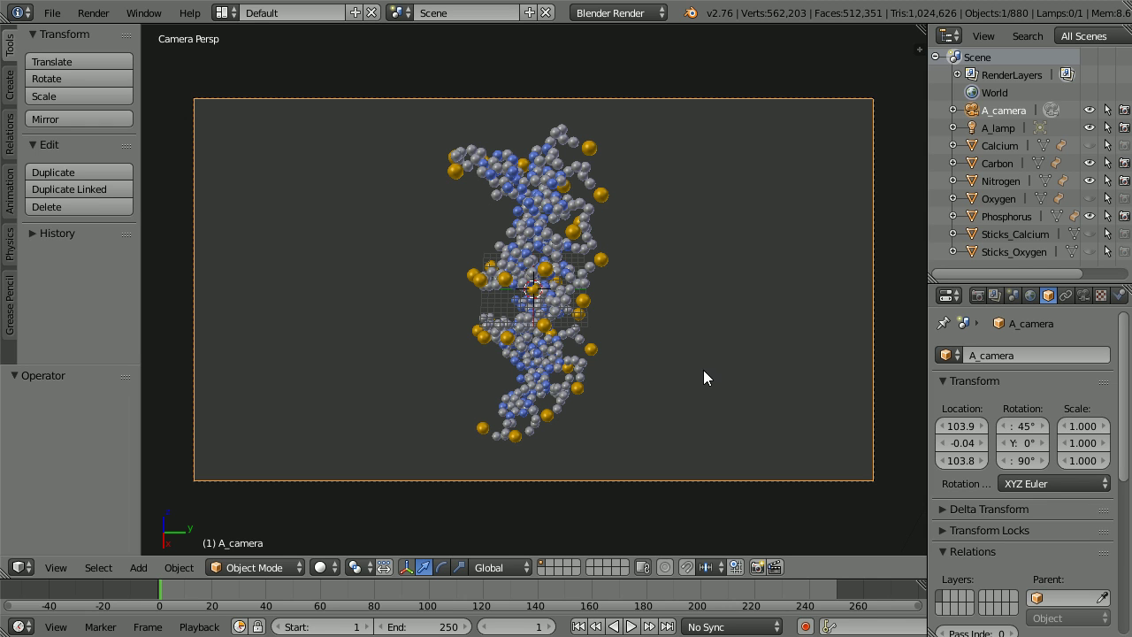
# Switch to Right view and align the active camera to it.
pyautogui.click(53, 569)
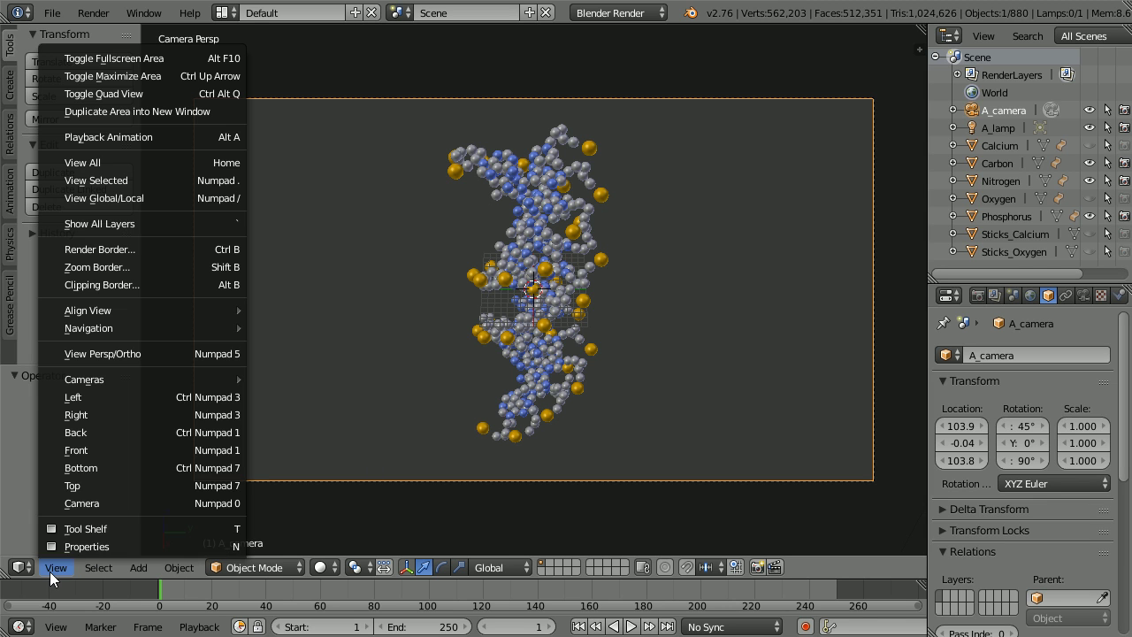
pyautogui.click(143, 414)
pyautogui.scroll(-5, 635, 318)
pyautogui.scroll(-1, 628, 326)
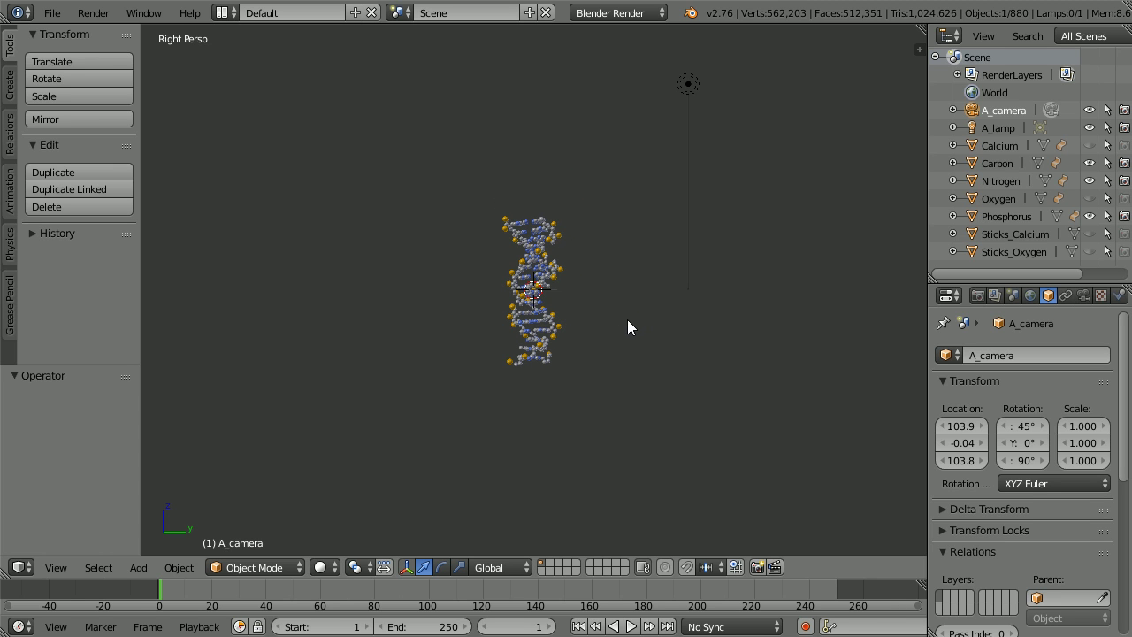
pyautogui.click(54, 568)
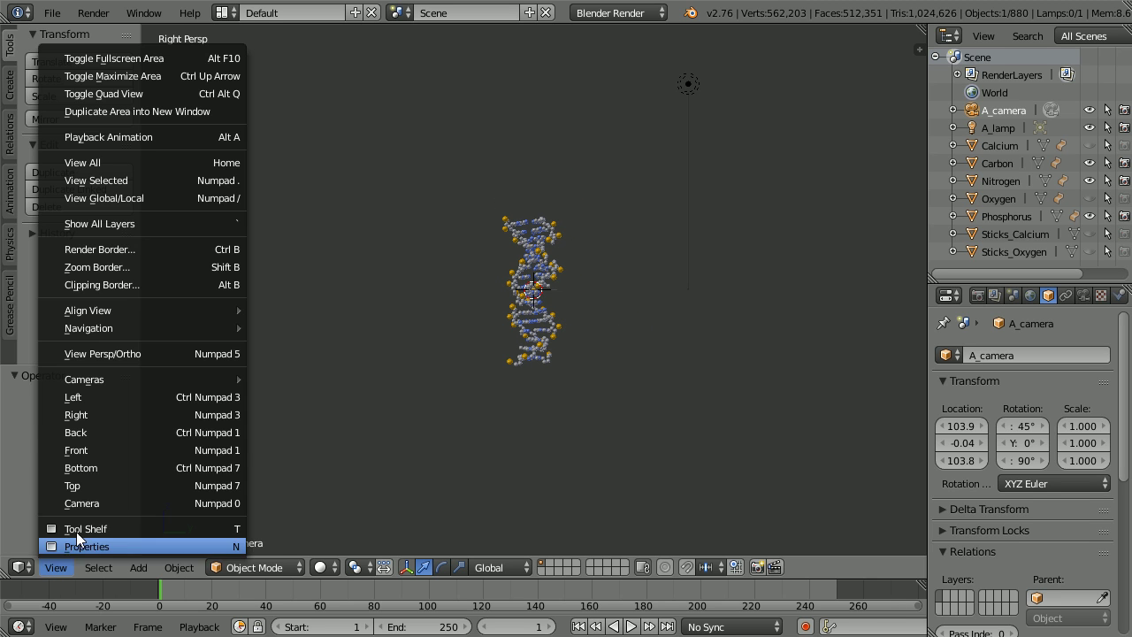
pyautogui.moveTo(93, 311)
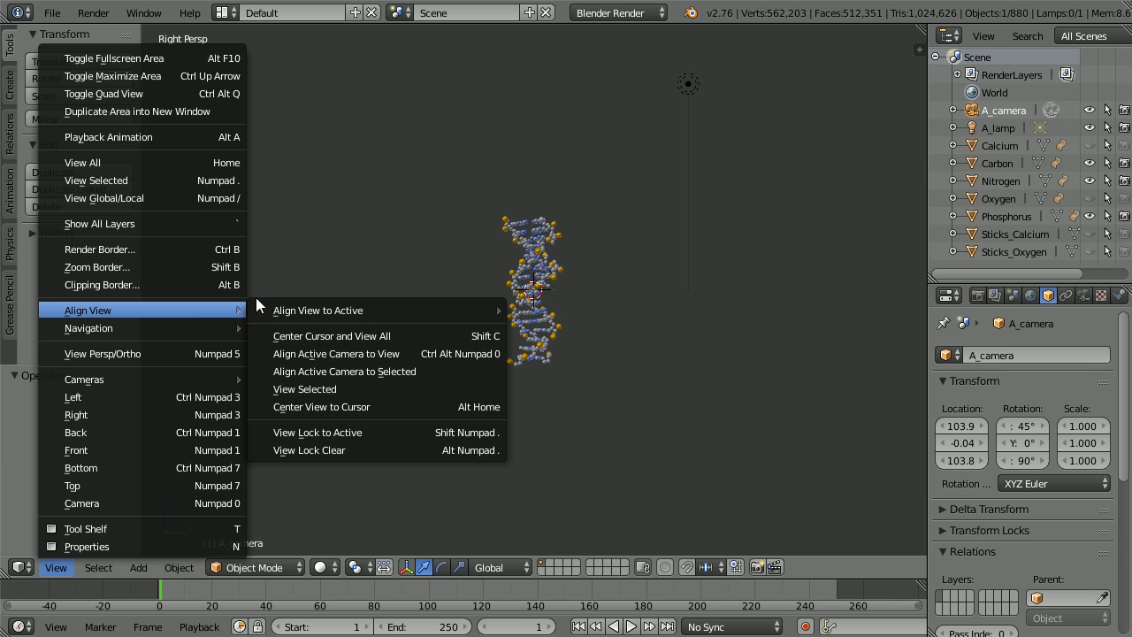
pyautogui.click(416, 352)
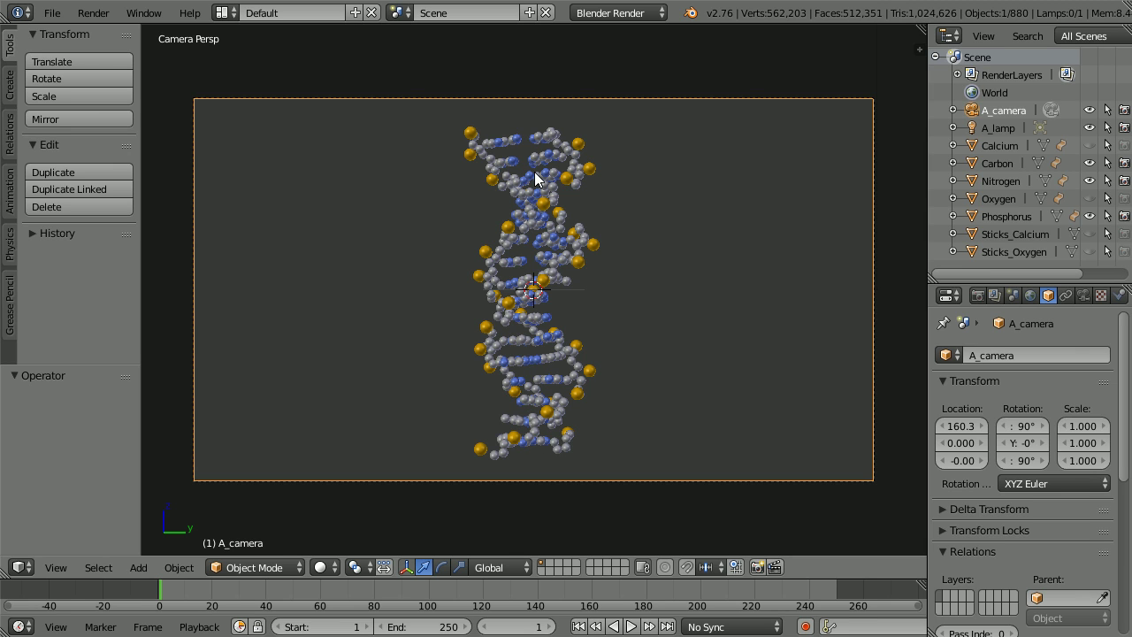
# Select Carbon and insert a single keyframe on its Rotation Z at frame 1.
pyautogui.click(995, 163)
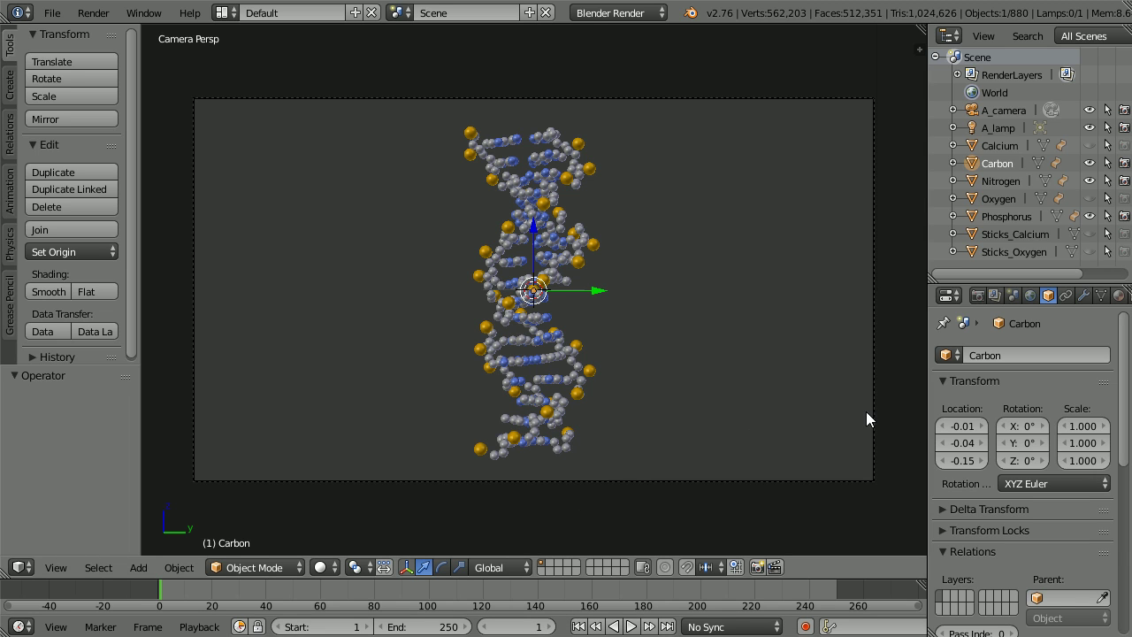
pyautogui.rightClick(1029, 462)
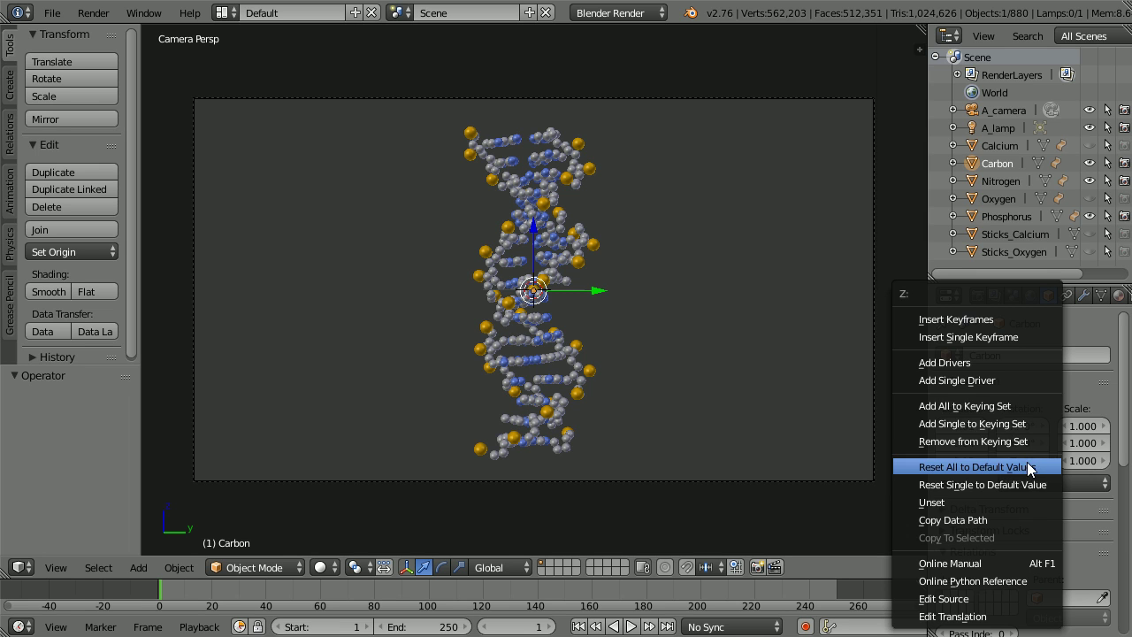
pyautogui.click(1015, 336)
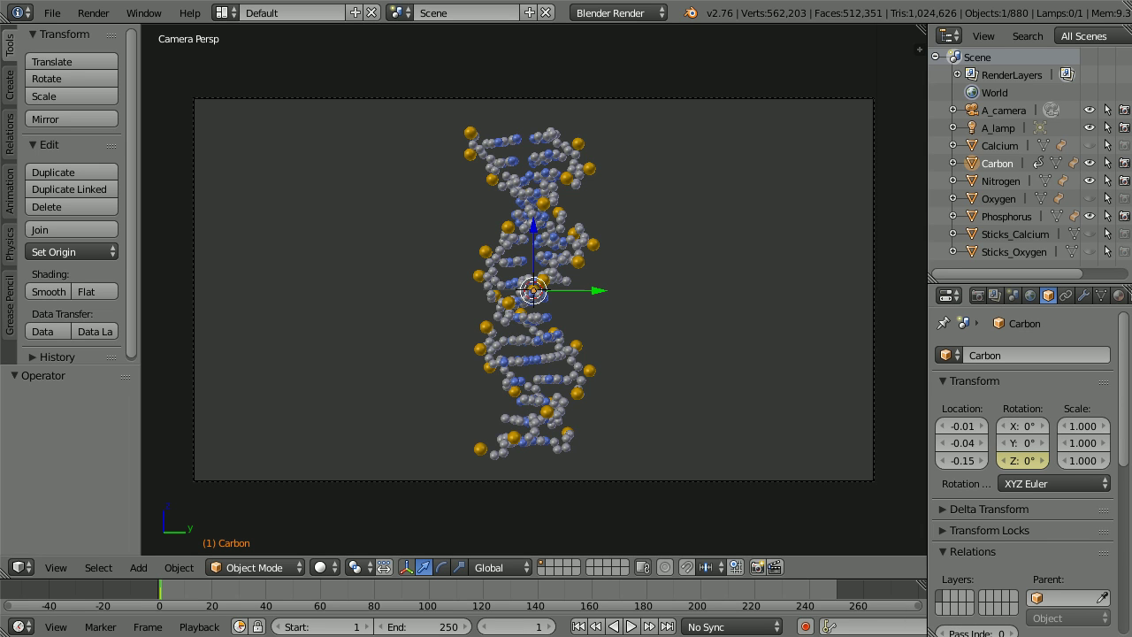
# Set the timeline end frame to 180.
pyautogui.click(434, 630)
pyautogui.write('18')
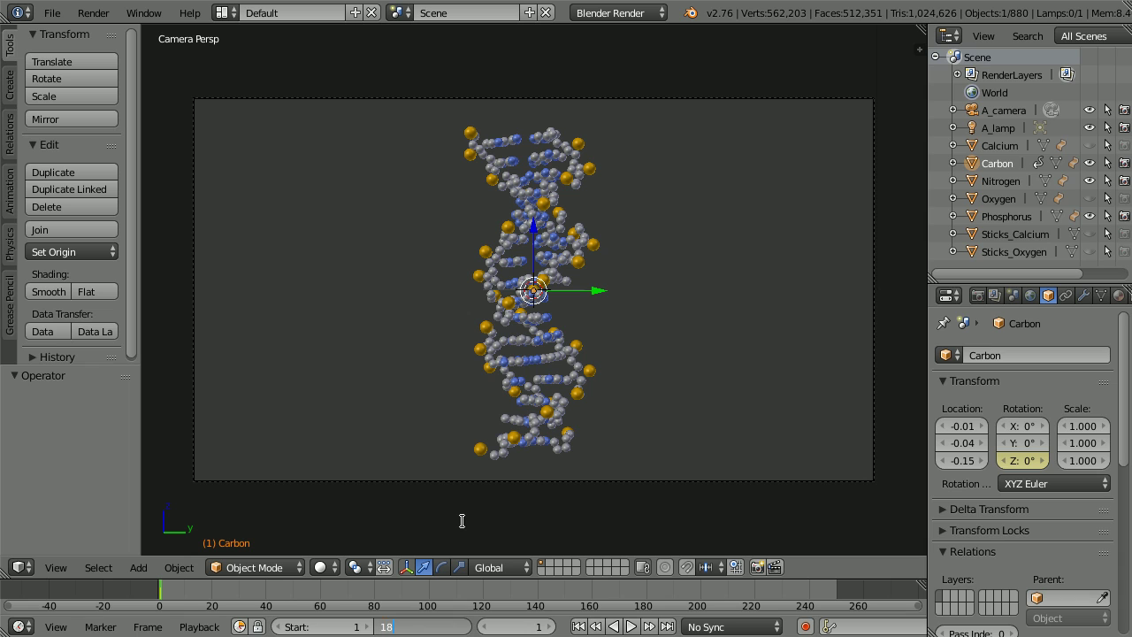
pyautogui.write('0')
pyautogui.press('Return')
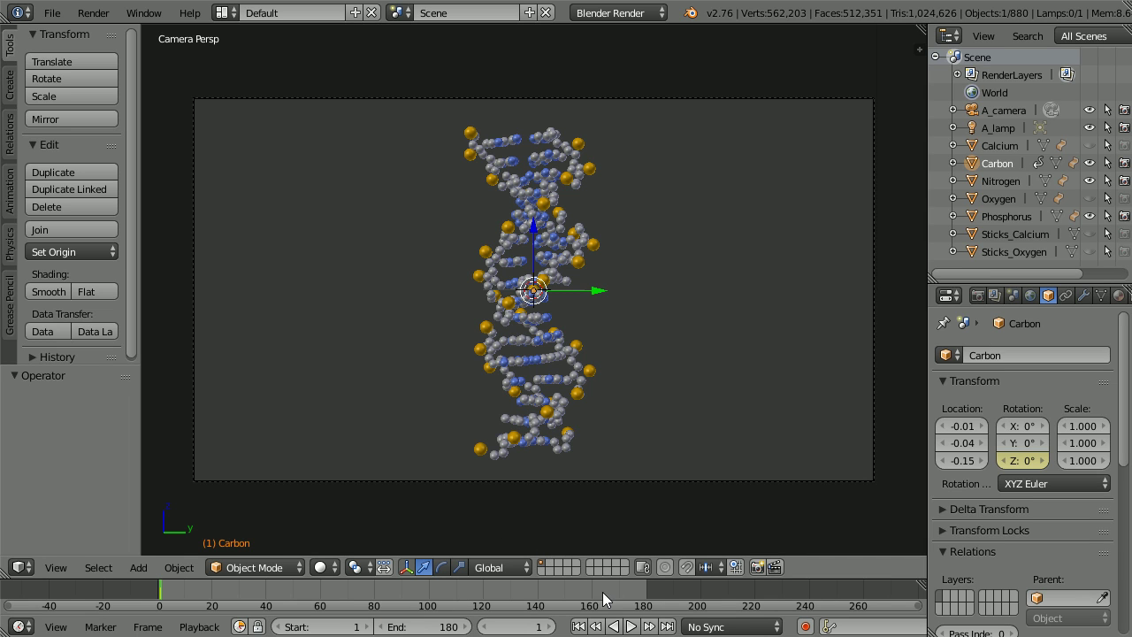
# At frame 180, set Carbon's Rotation Z to 358° and keyframe it.
pyautogui.click(667, 627)
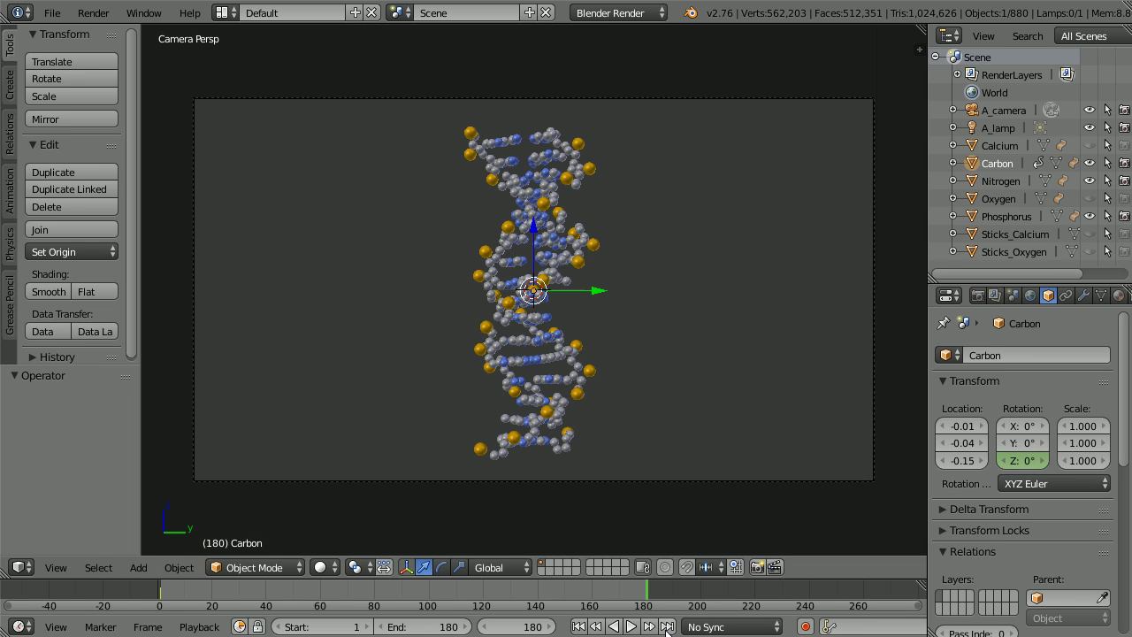
pyautogui.click(1010, 459)
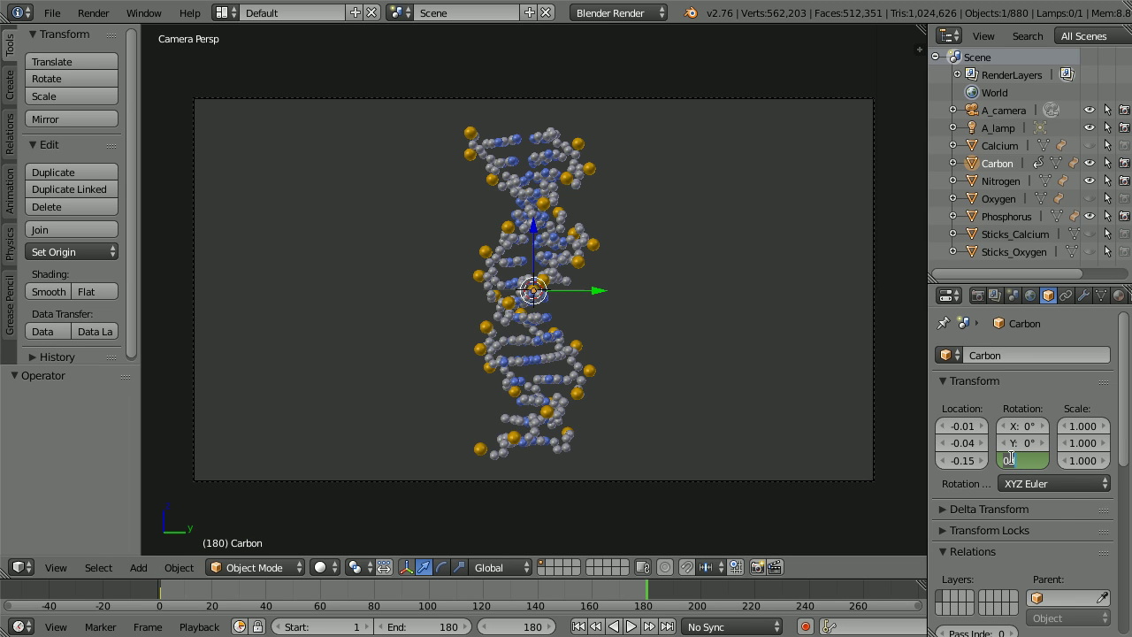
pyautogui.write('358')
pyautogui.press('Return')
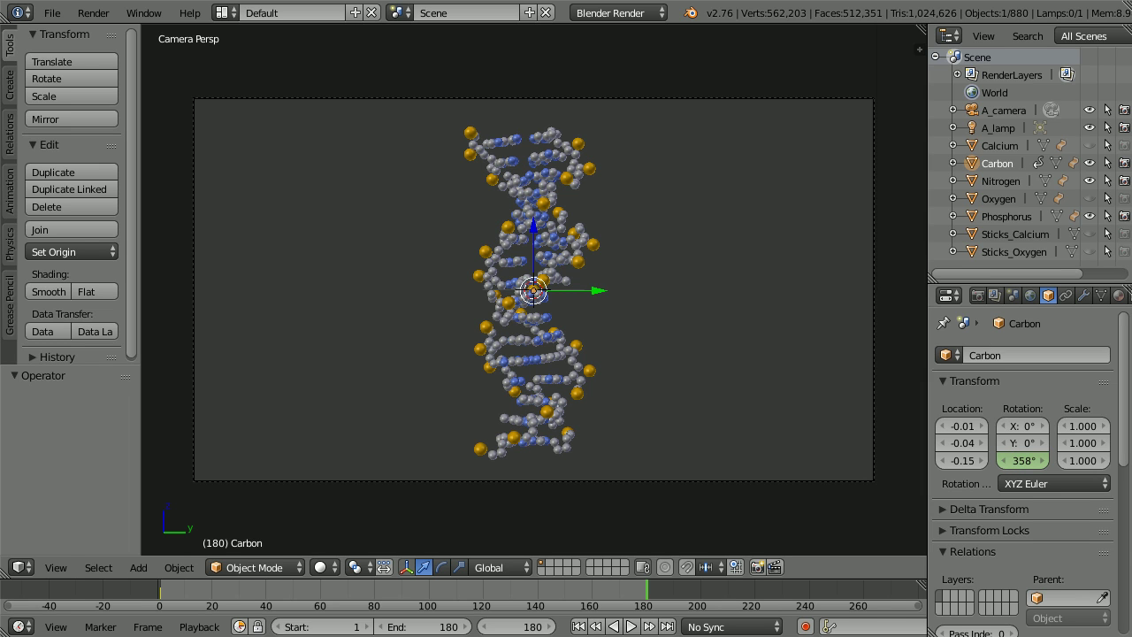
pyautogui.rightClick(1025, 462)
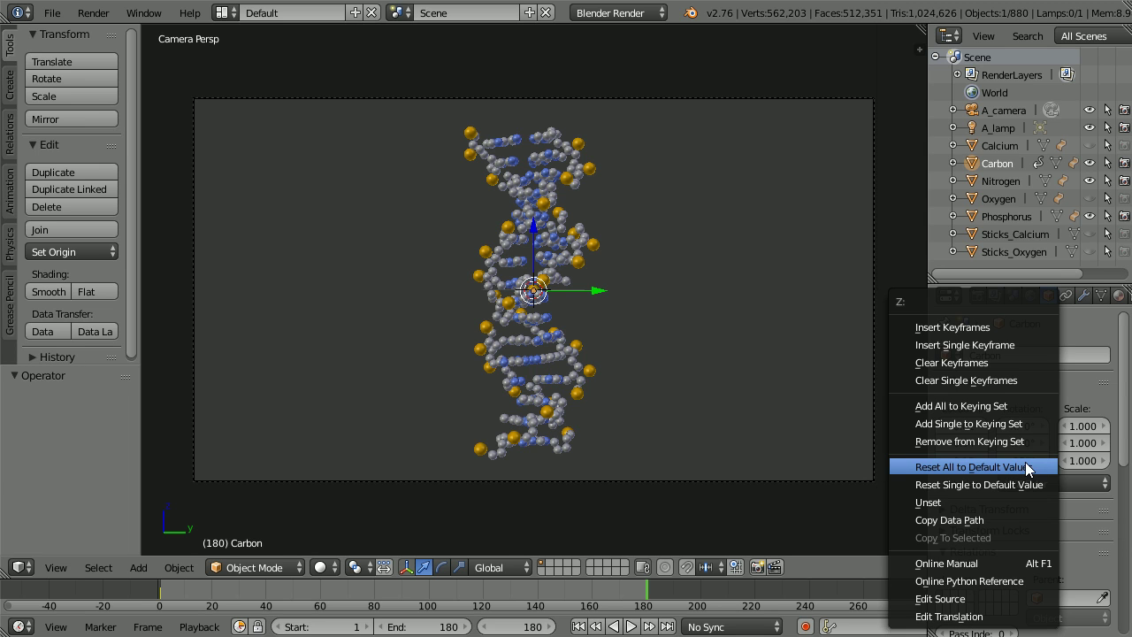
pyautogui.click(1020, 346)
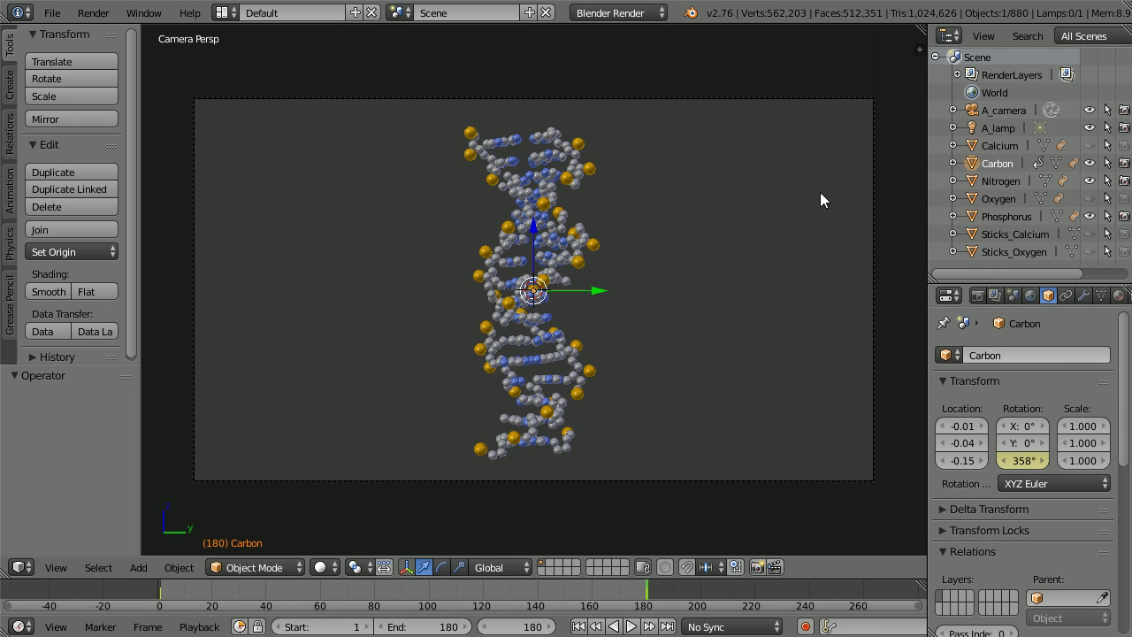
pyautogui.click(631, 626)
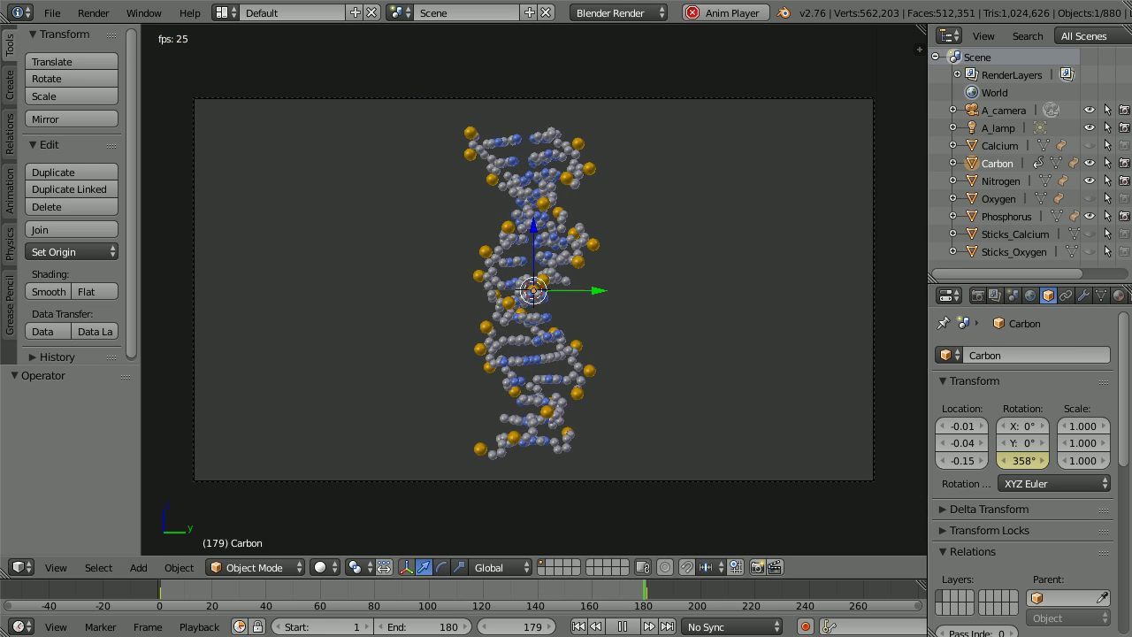
pyautogui.press('Escape')
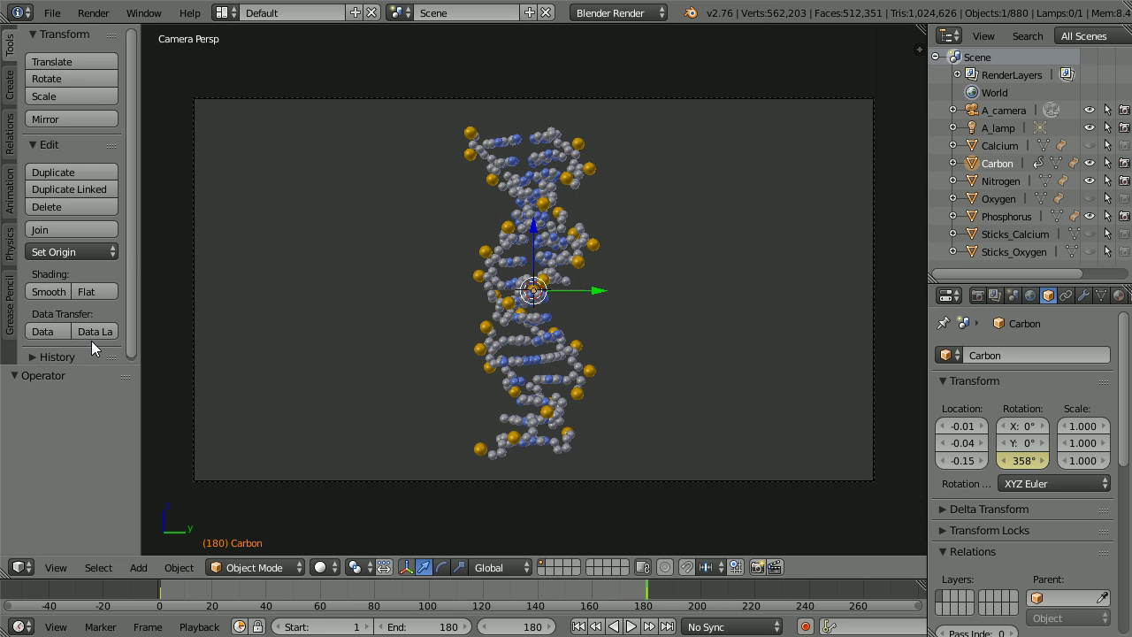
pyautogui.click(27, 575)
# Set Linear interpolation on the keys in the Graph Editor, then return to 3D View.
pyautogui.click(115, 498)
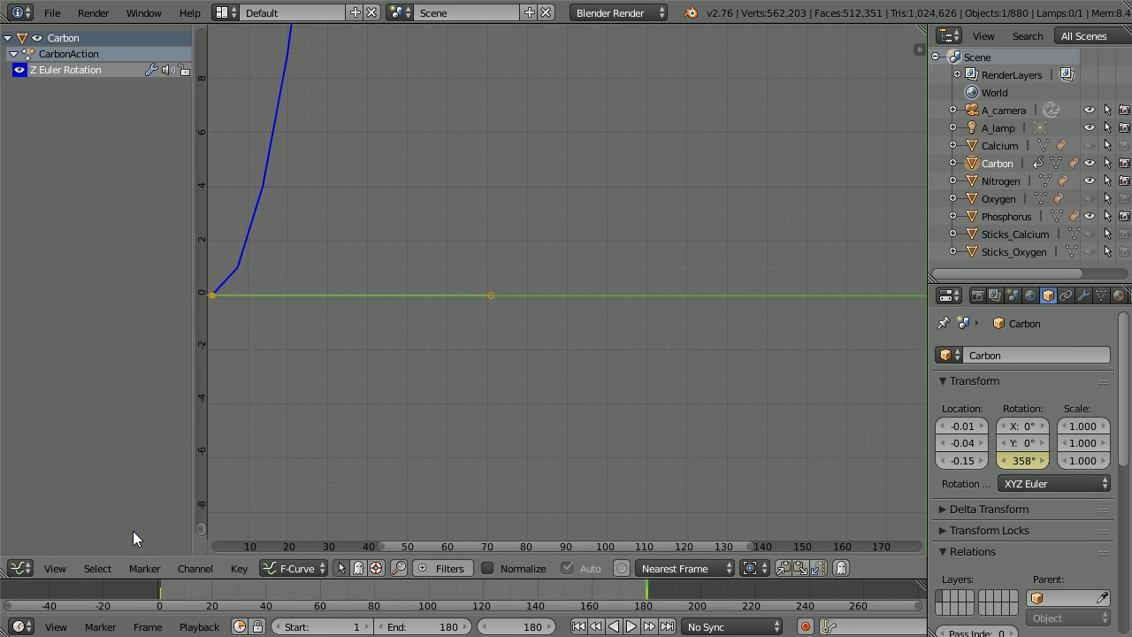
pyautogui.click(236, 568)
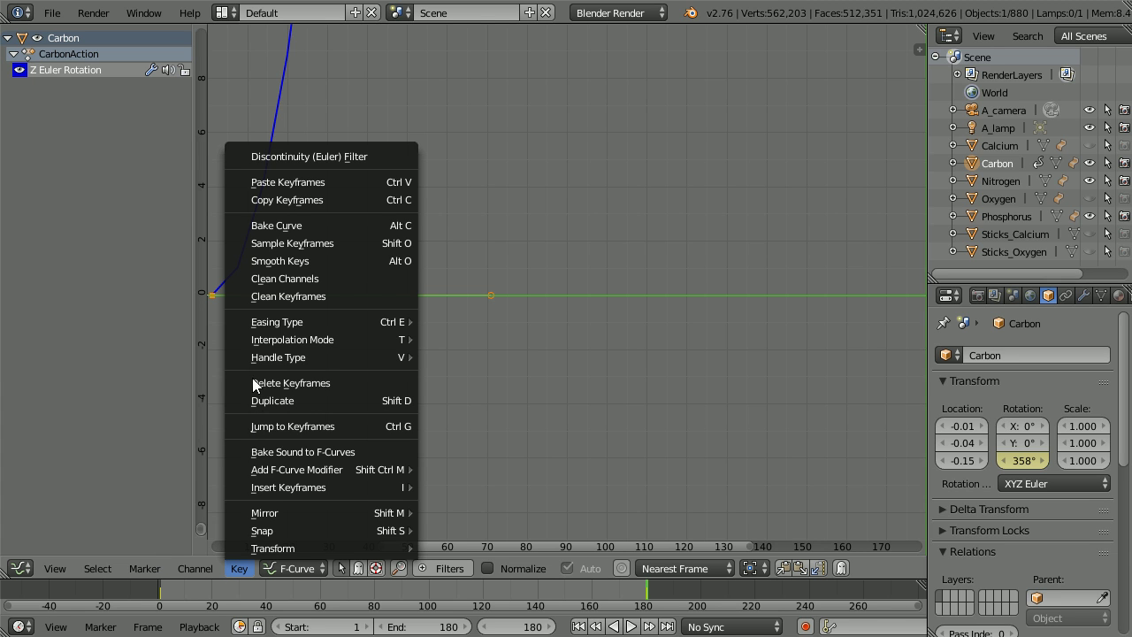
pyautogui.moveTo(259, 343)
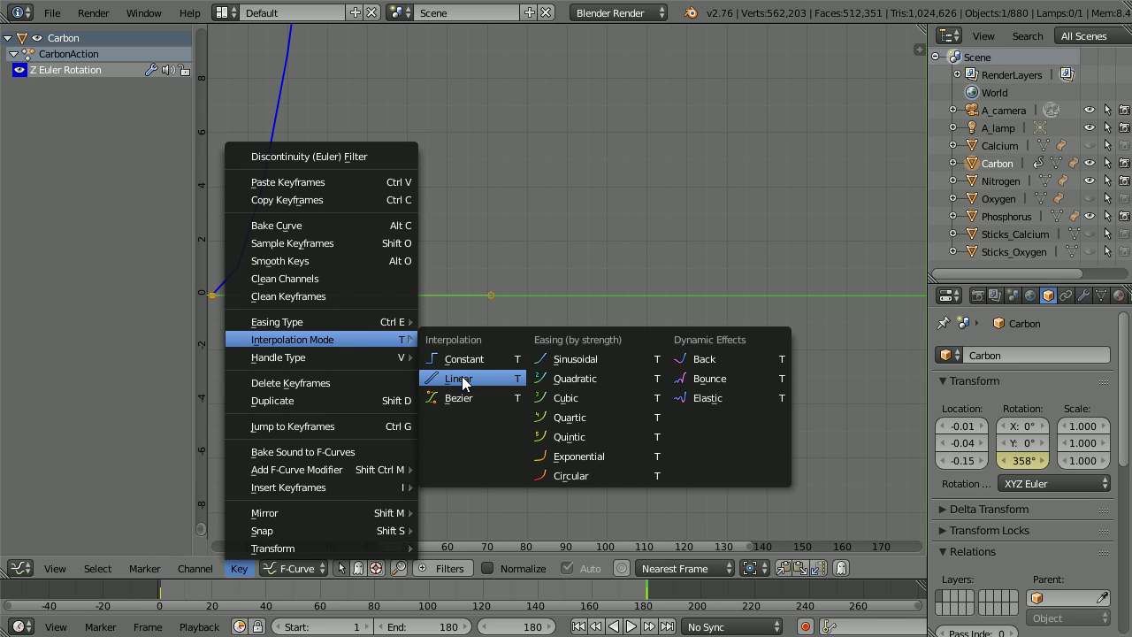
pyautogui.click(500, 380)
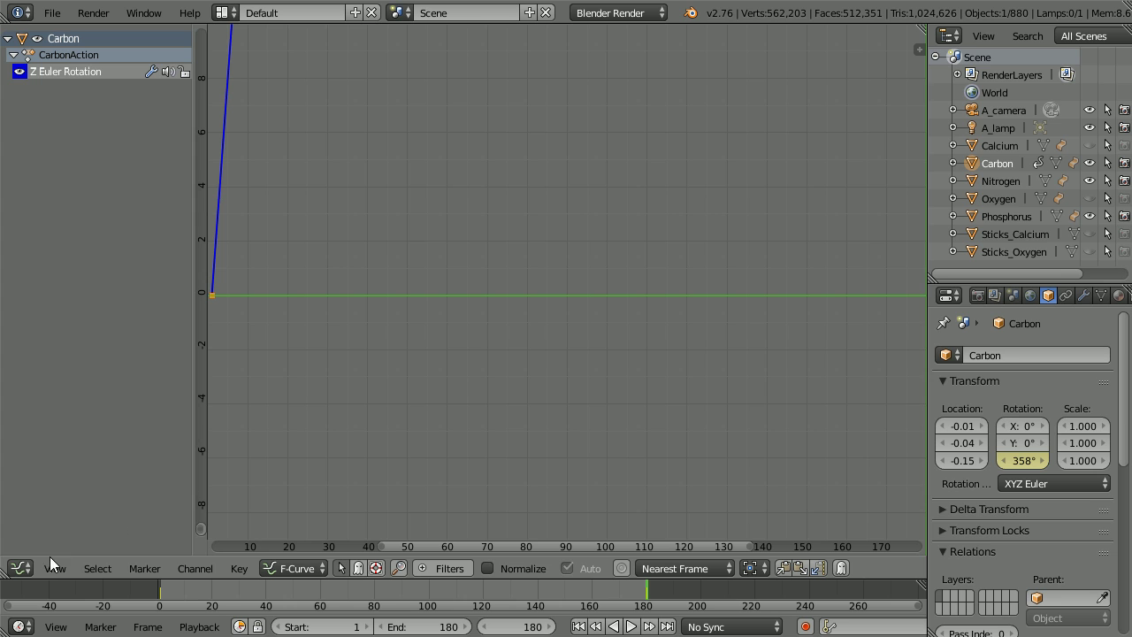
pyautogui.click(20, 567)
pyautogui.click(99, 549)
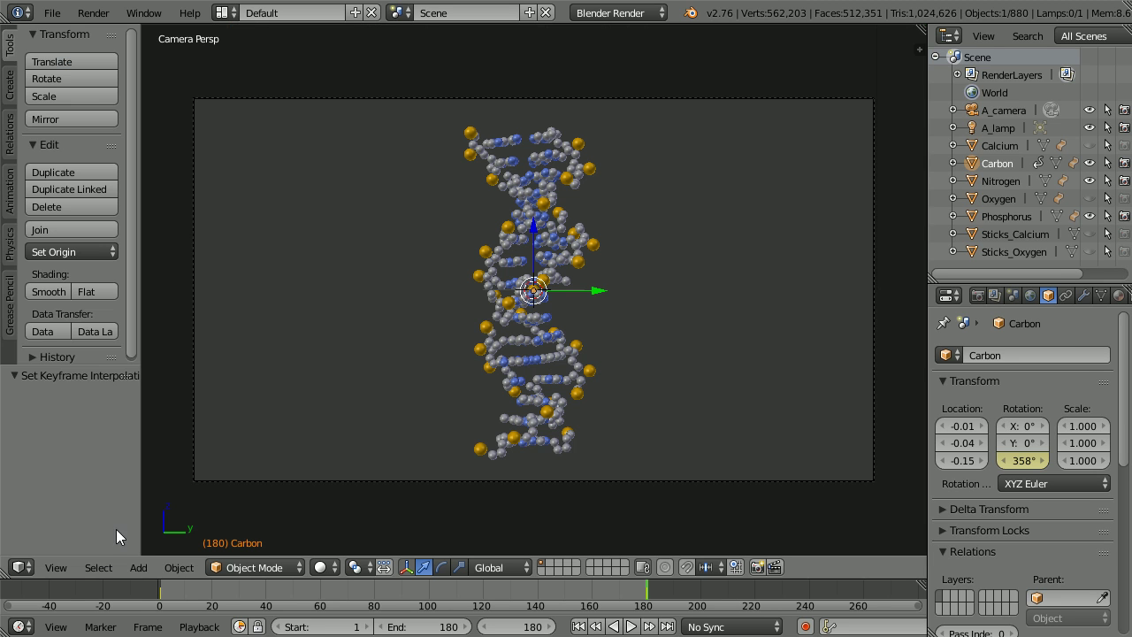
# Give Nitrogen a Copy Rotation constraint targeting Carbon.
pyautogui.click(1000, 180)
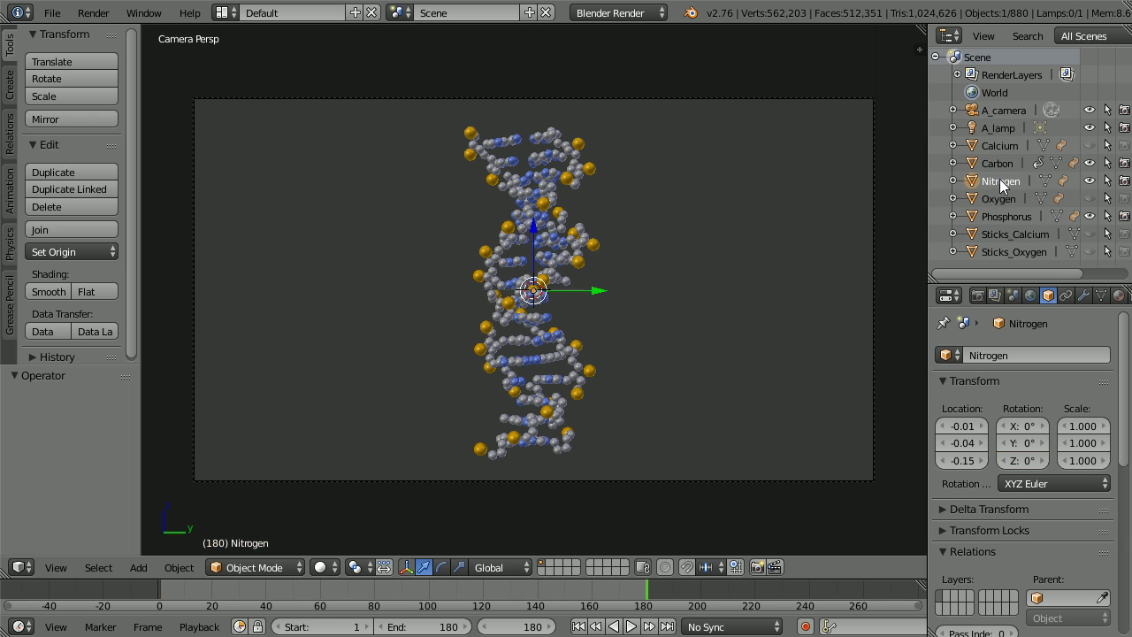
pyautogui.click(1066, 297)
pyautogui.click(1012, 354)
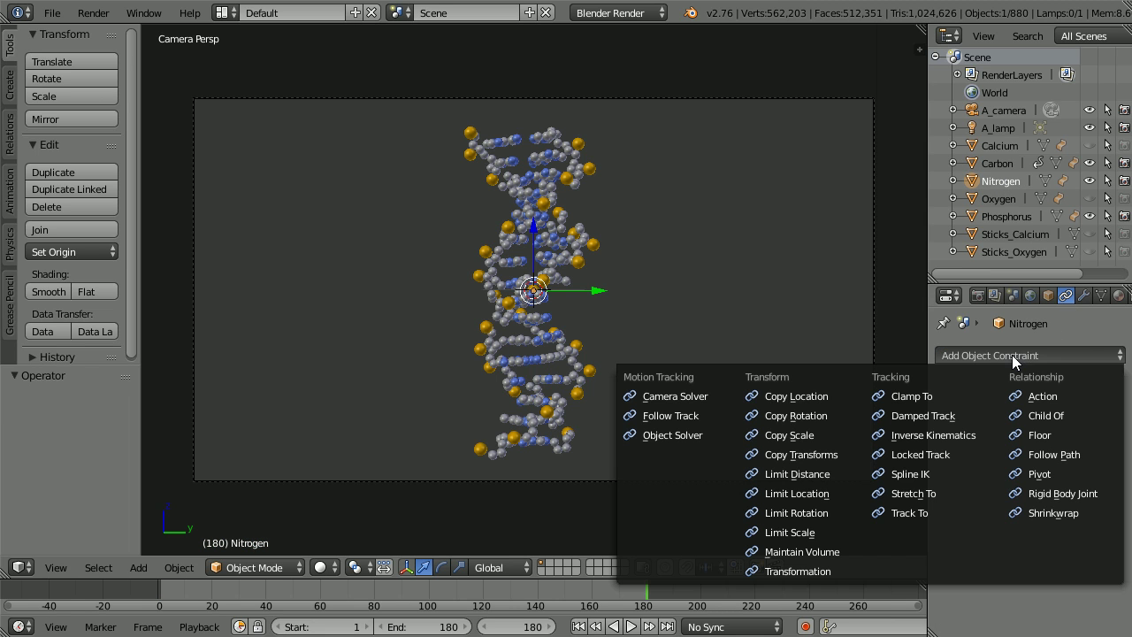
pyautogui.click(833, 414)
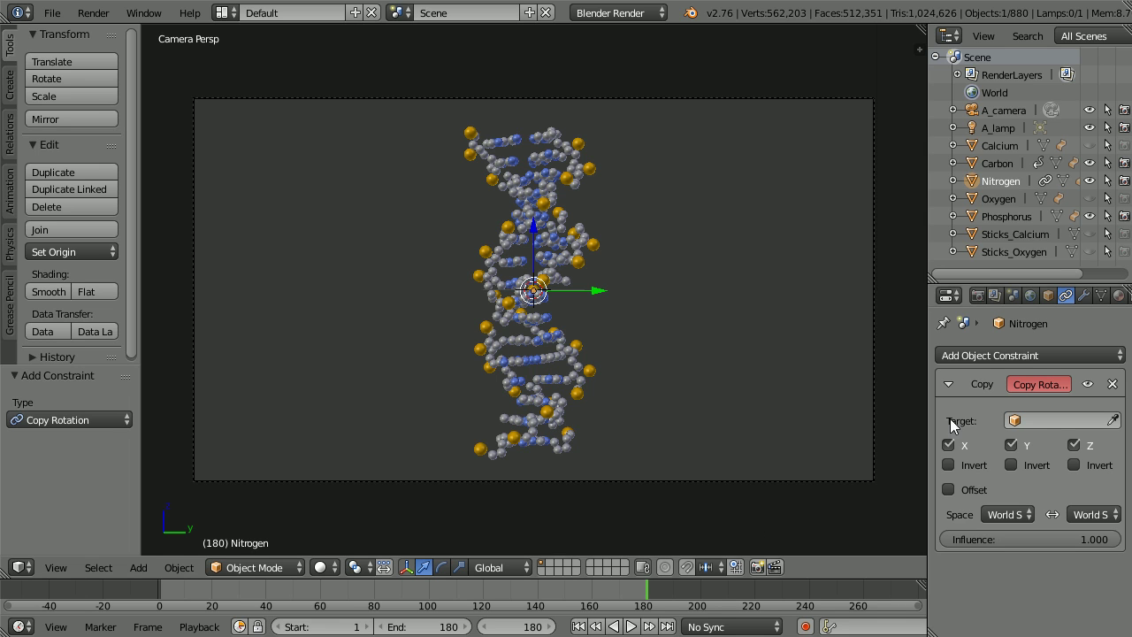
pyautogui.click(1040, 420)
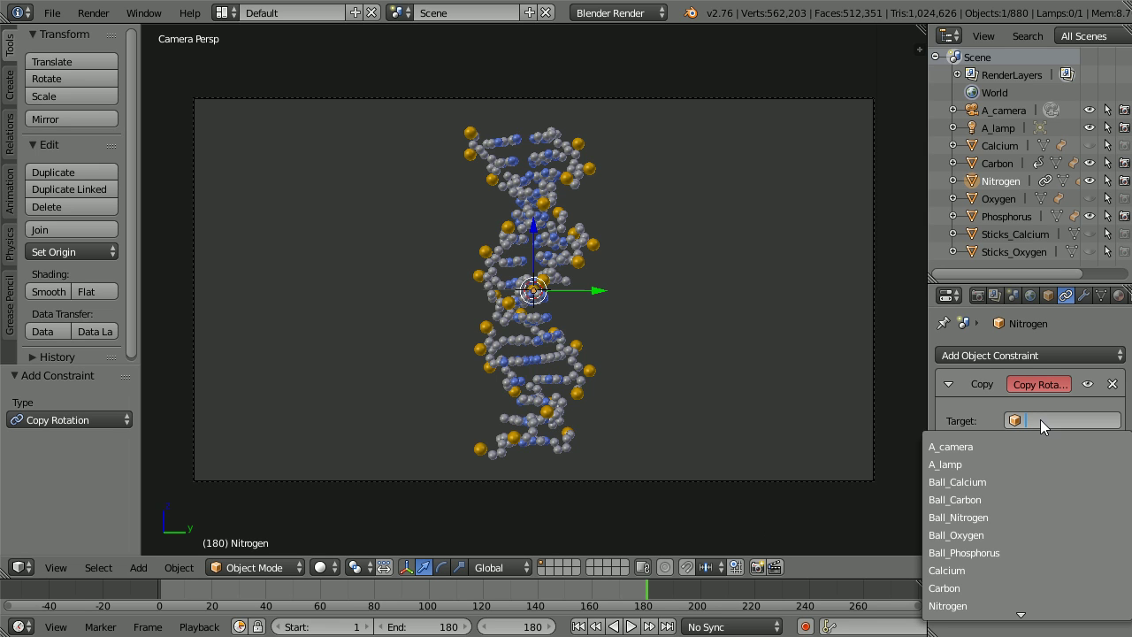
pyautogui.click(988, 591)
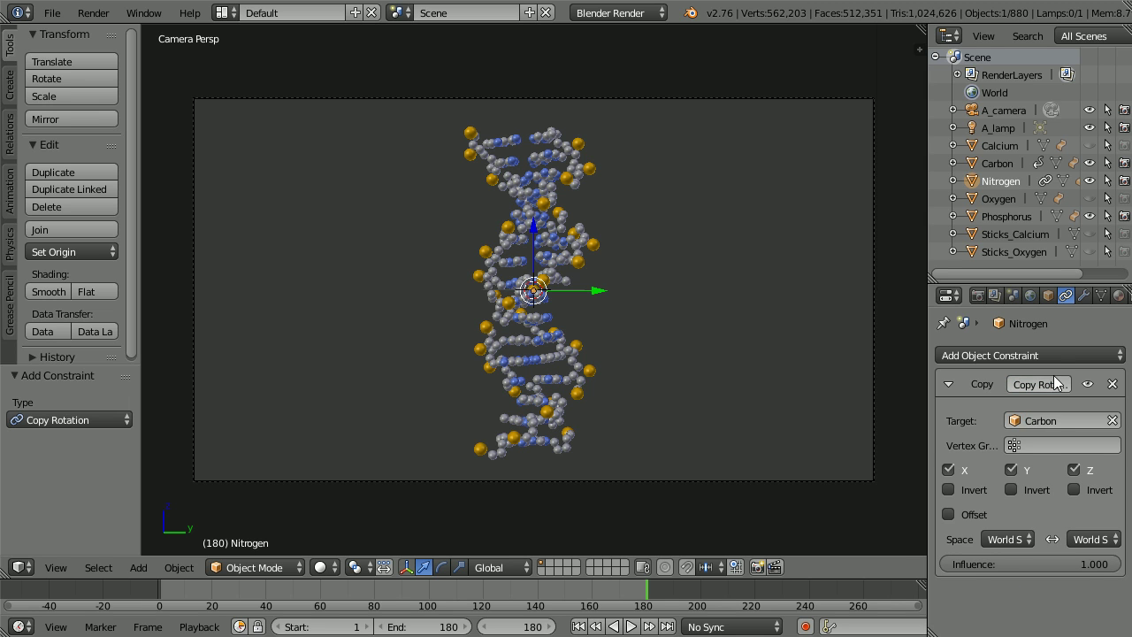
# Give Phosphorus a Copy Rotation constraint targeting Carbon.
pyautogui.click(998, 218)
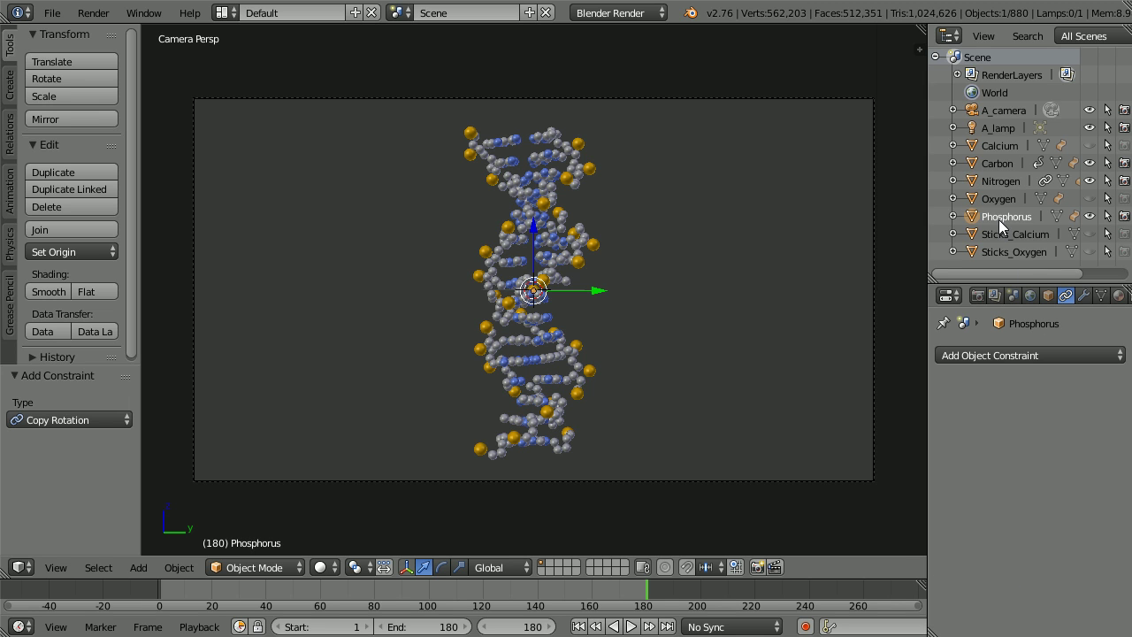
pyautogui.click(1072, 358)
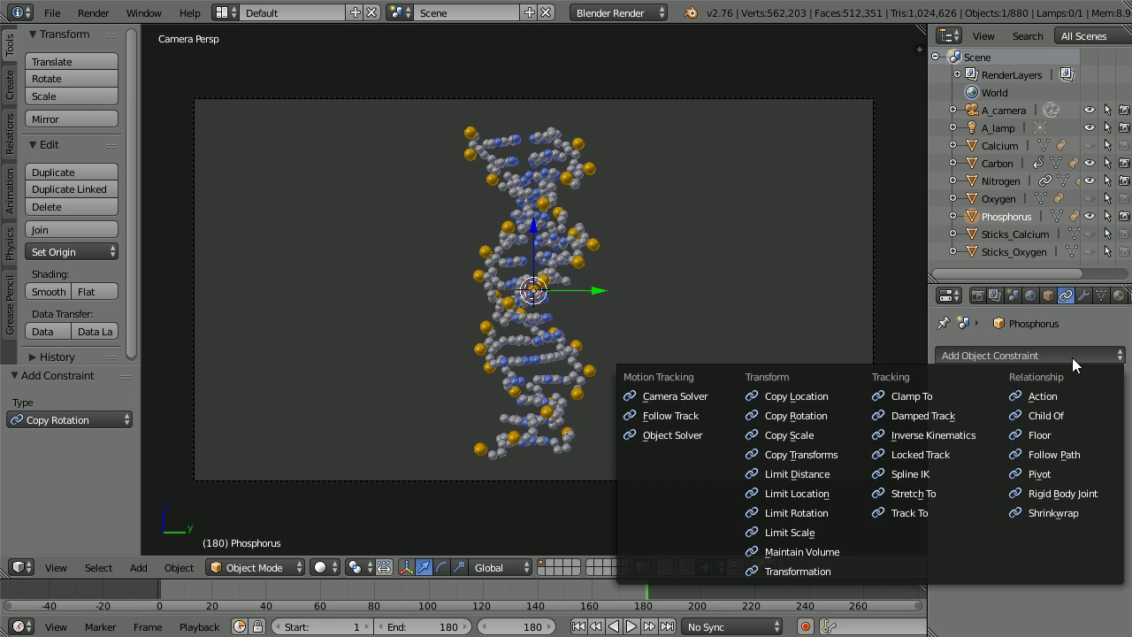
pyautogui.click(842, 414)
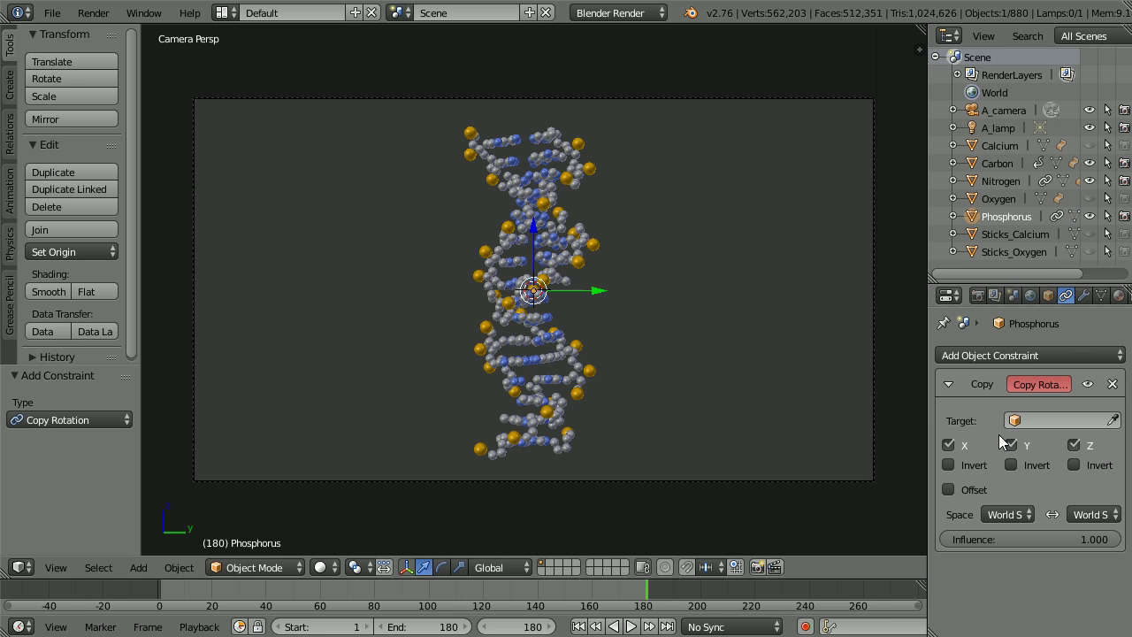
pyautogui.click(1037, 423)
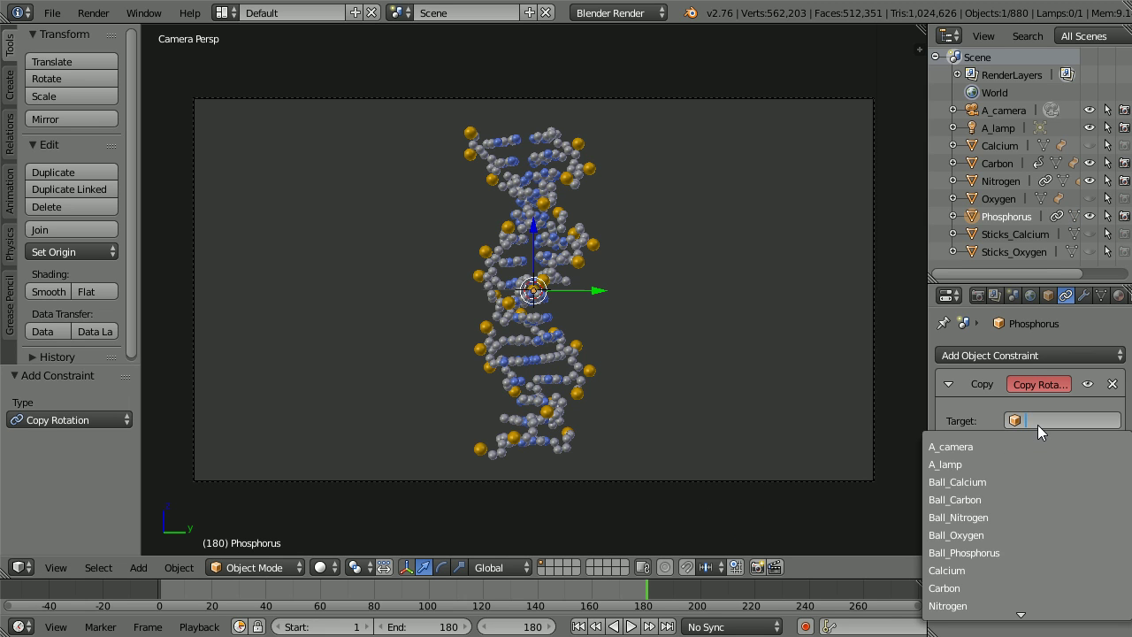
pyautogui.click(973, 589)
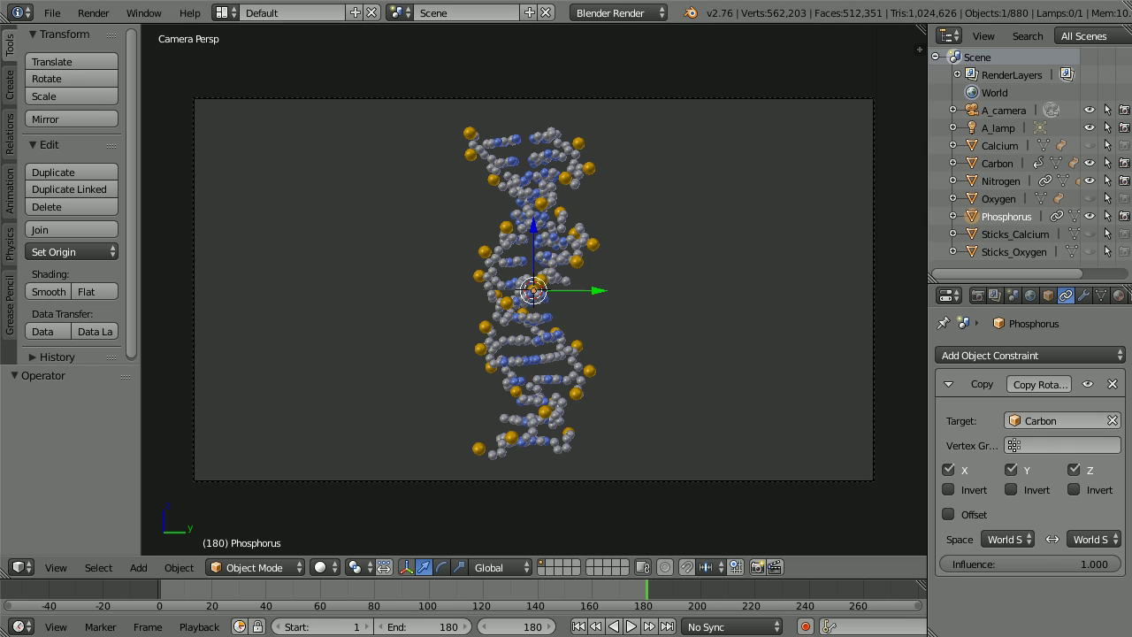
# Set A_lamp's energy to 10.
pyautogui.click(1000, 127)
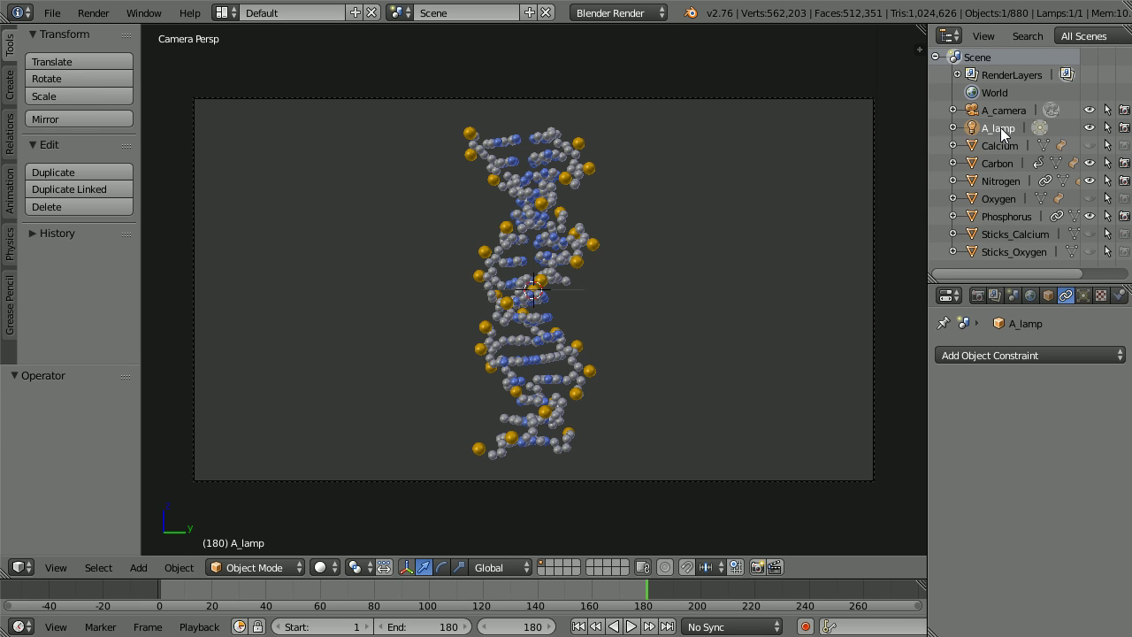
pyautogui.click(1085, 301)
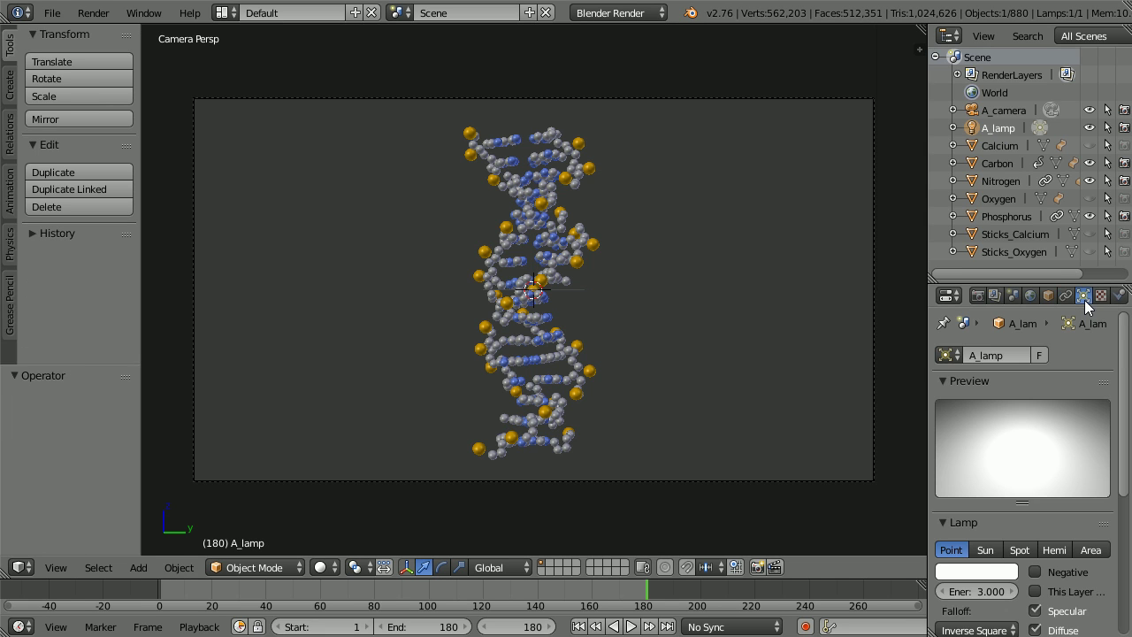
pyautogui.click(1001, 591)
pyautogui.write('10')
pyautogui.press('Return')
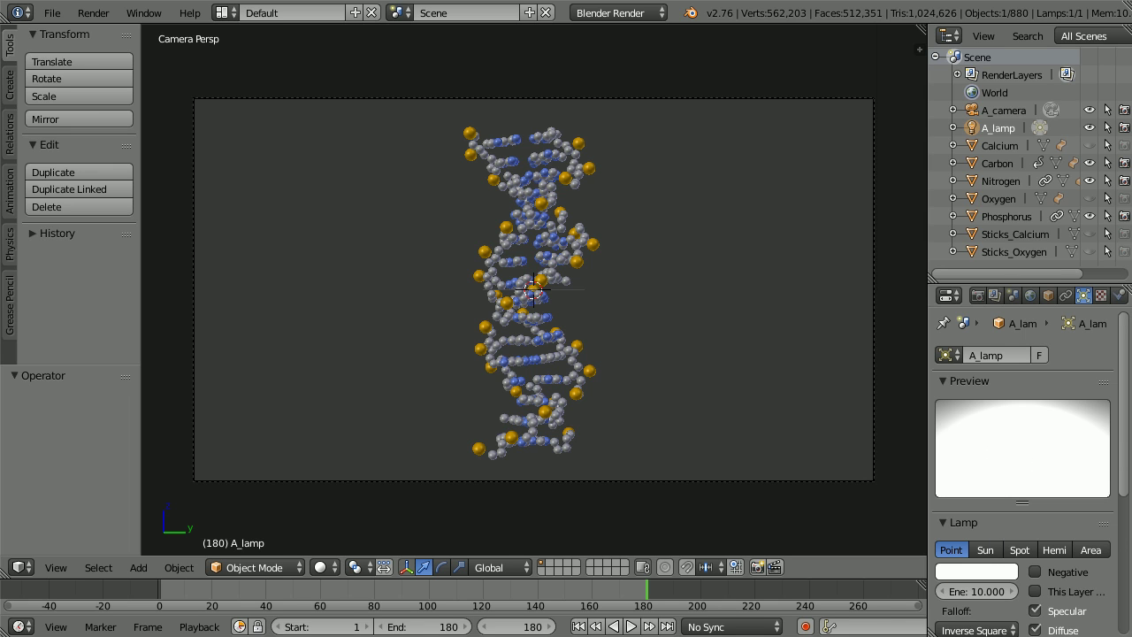
# Make the World horizon colour black.
pyautogui.click(1031, 297)
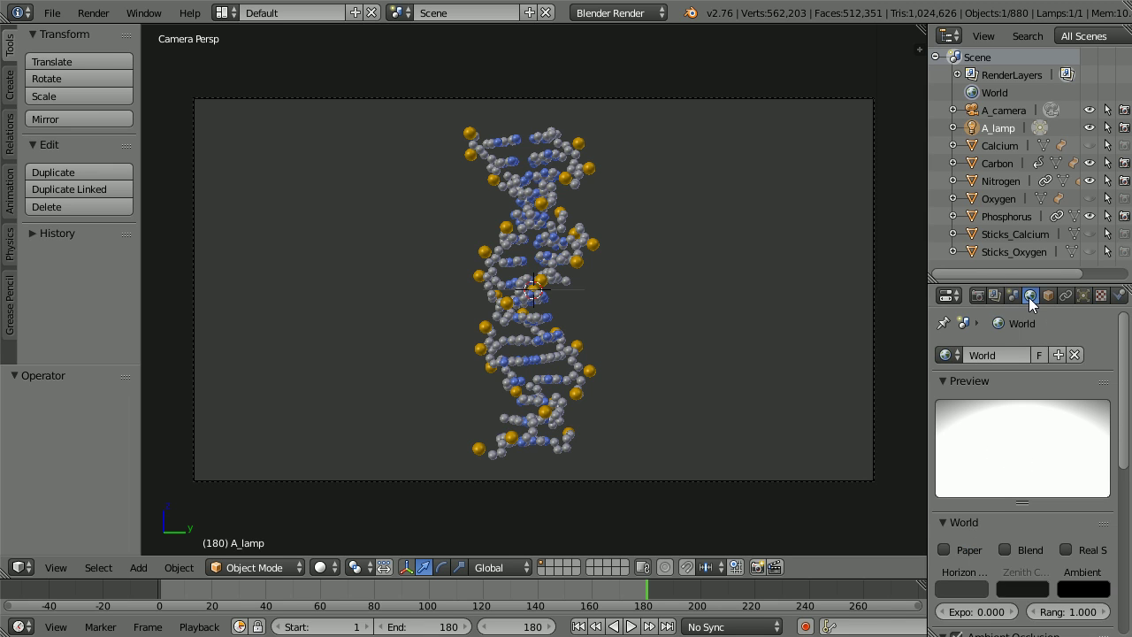
pyautogui.click(962, 586)
pyautogui.moveTo(974, 453); pyautogui.dragTo(974, 495)
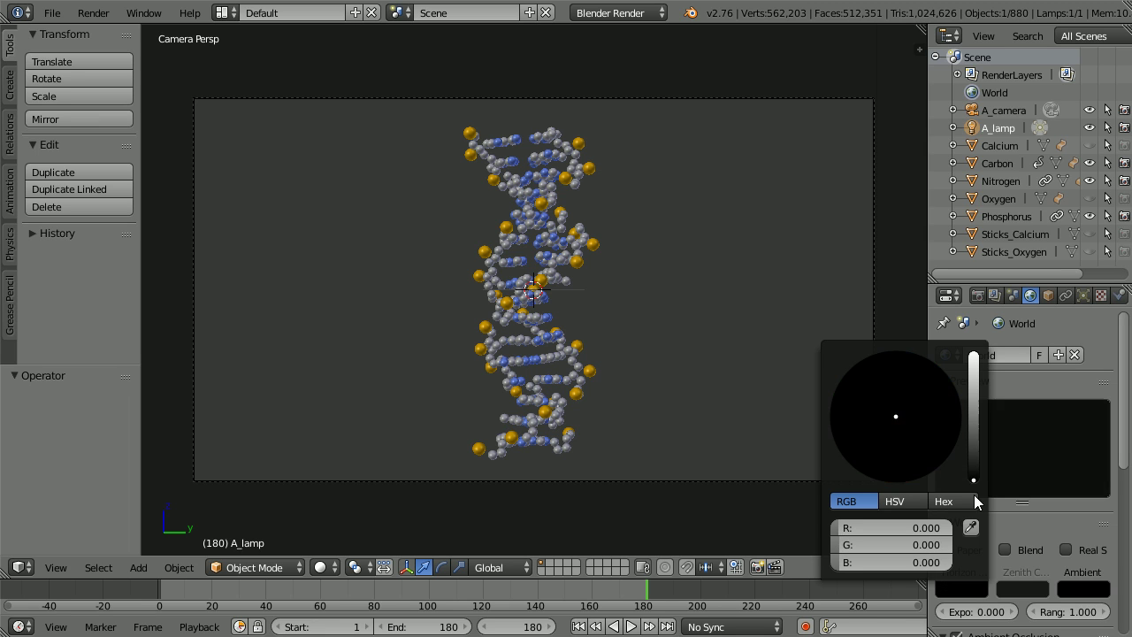
# In the Output panel, change the file format from PNG to Xvid and set the output path to c:\tmp\dna.
pyautogui.click(977, 295)
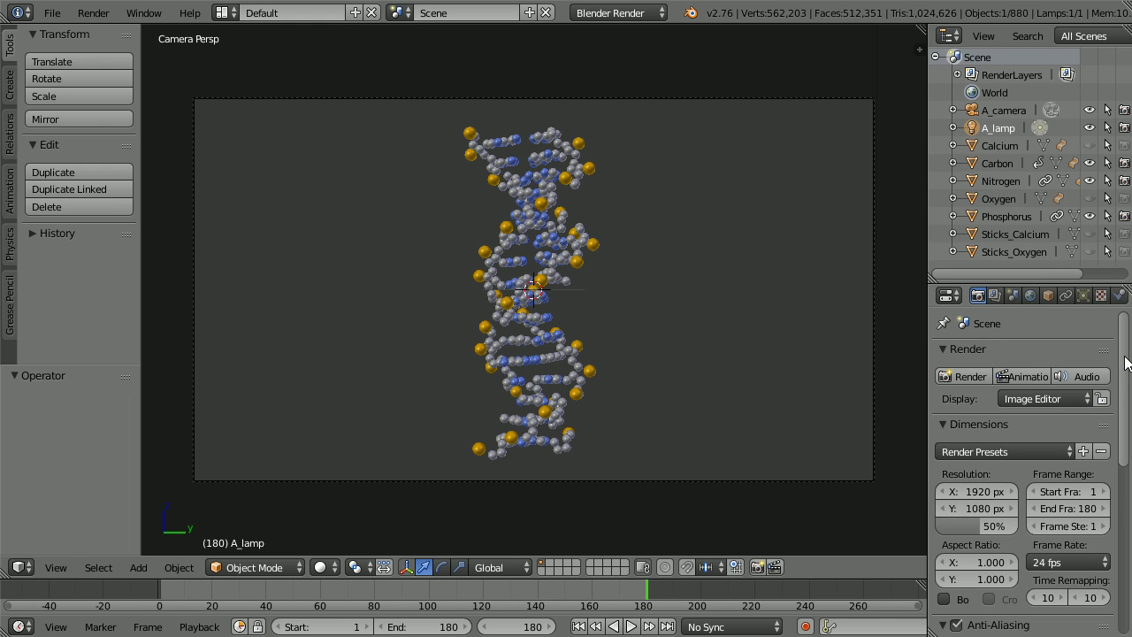
pyautogui.moveTo(1123, 364); pyautogui.dragTo(1125, 559)
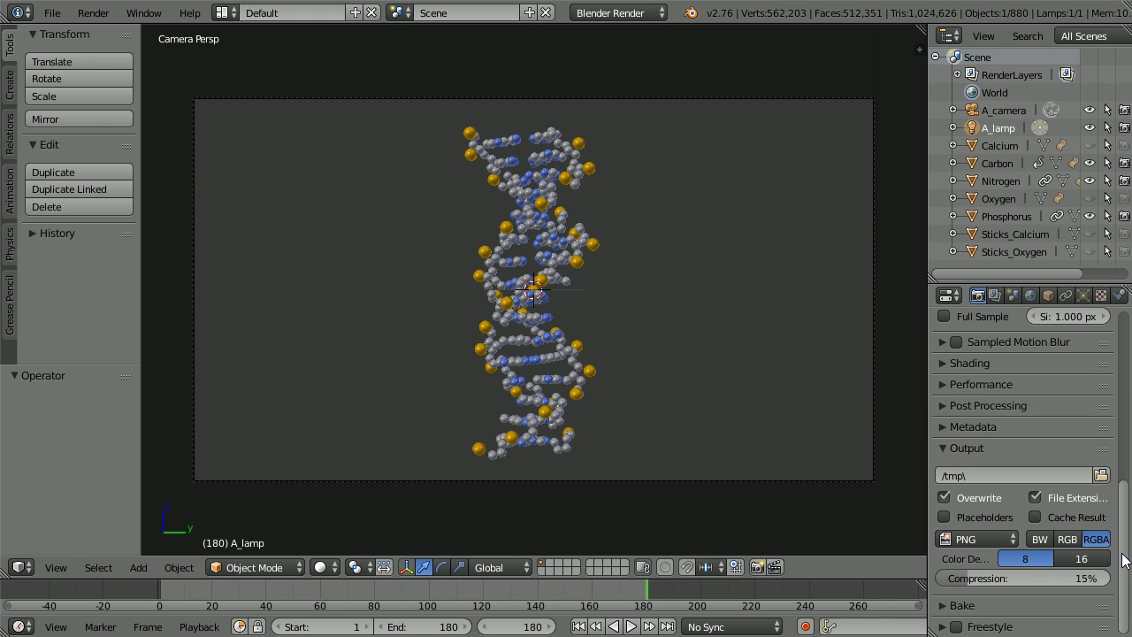
pyautogui.click(995, 540)
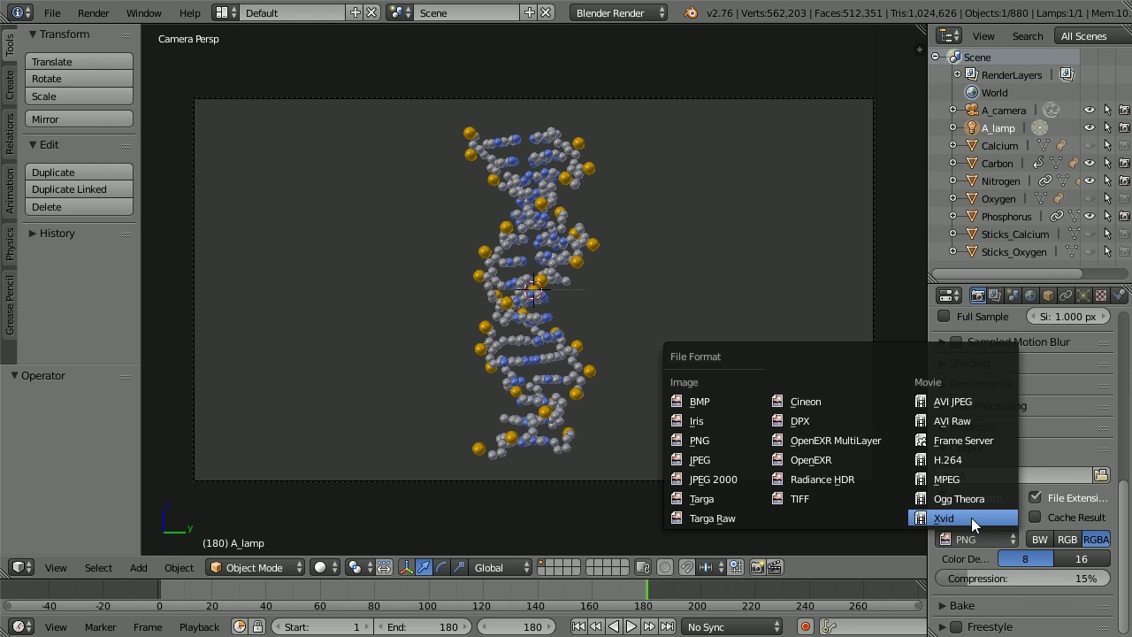
pyautogui.click(979, 517)
pyautogui.click(972, 475)
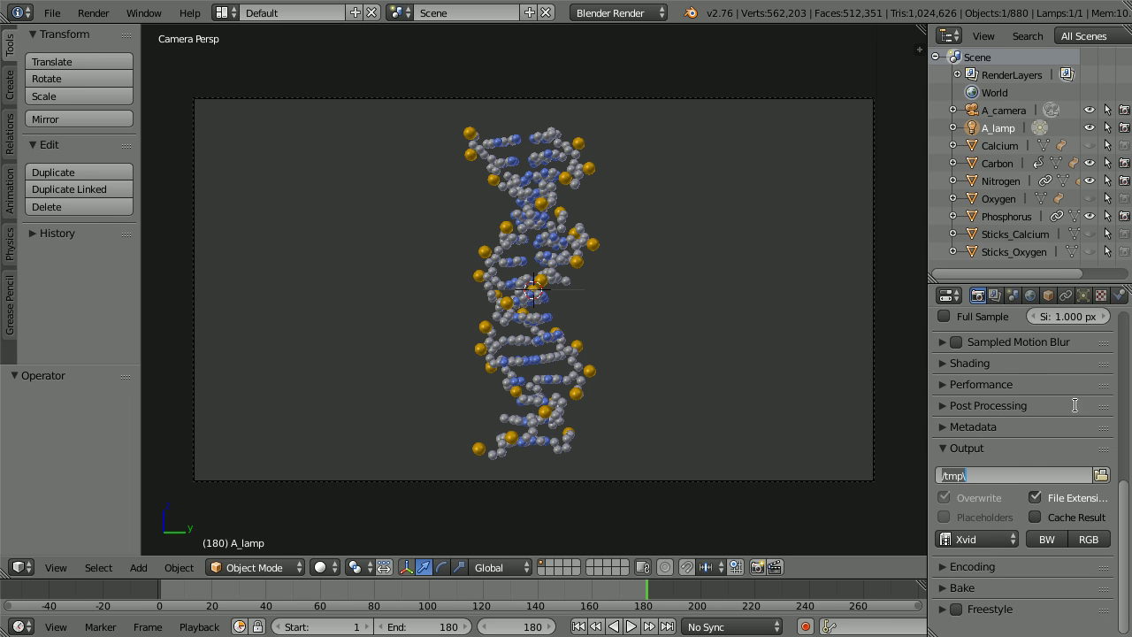
pyautogui.write('c:\\tm')
pyautogui.press('Return')
pyautogui.scroll(4, 1122, 416)
# Render the full 180-frame DNA helix animation to the Xvid output.
pyautogui.scroll(5, 1121, 416)
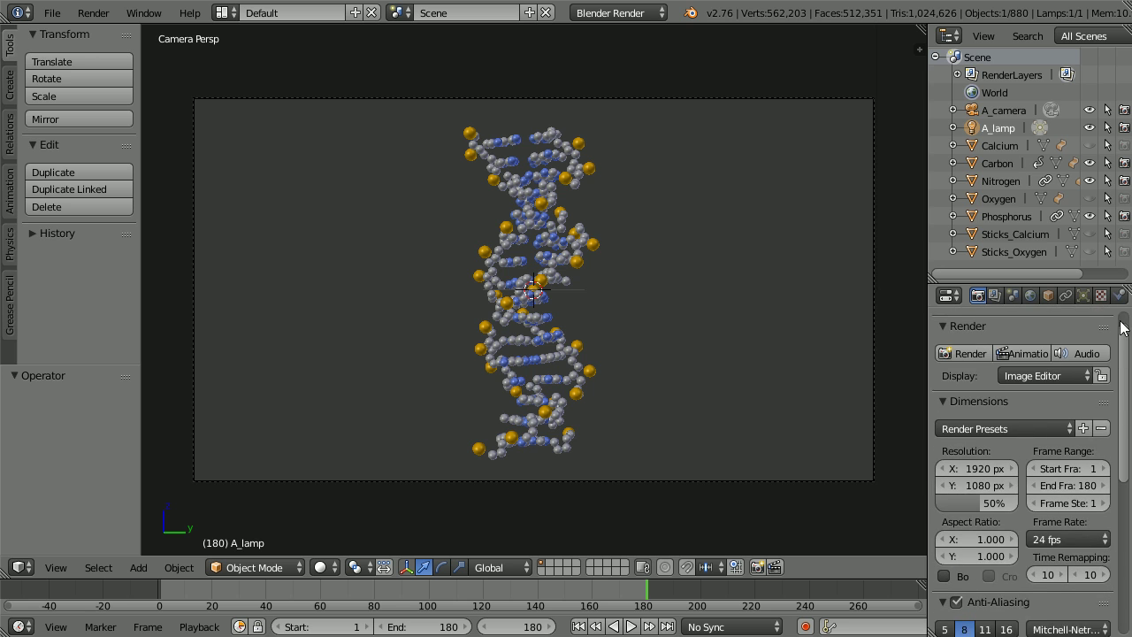
pyautogui.click(1031, 375)
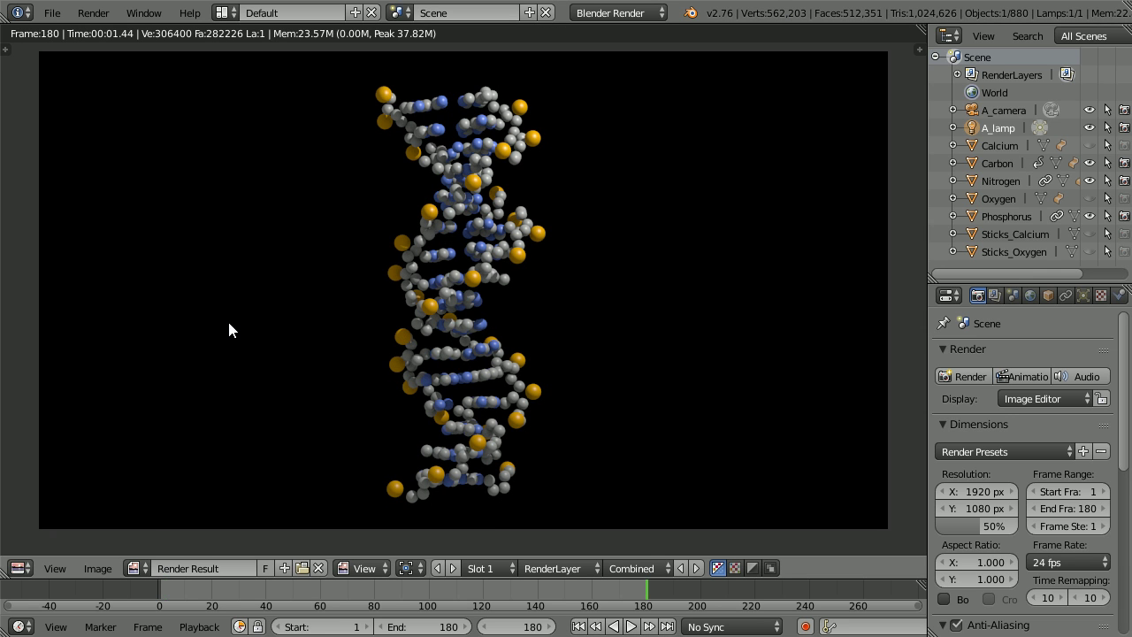
pyautogui.click(18, 568)
# Return the Render Result editor to 3D View and play the helix rotation from frame 1.
pyautogui.click(88, 548)
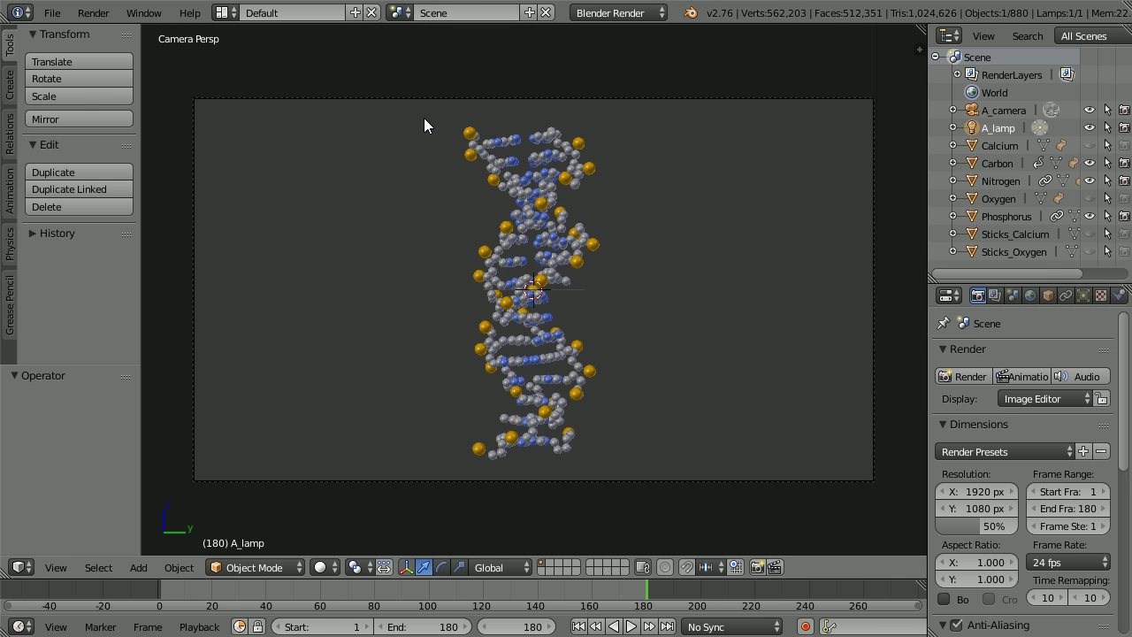
pyautogui.hotkey('shift', 'Left')
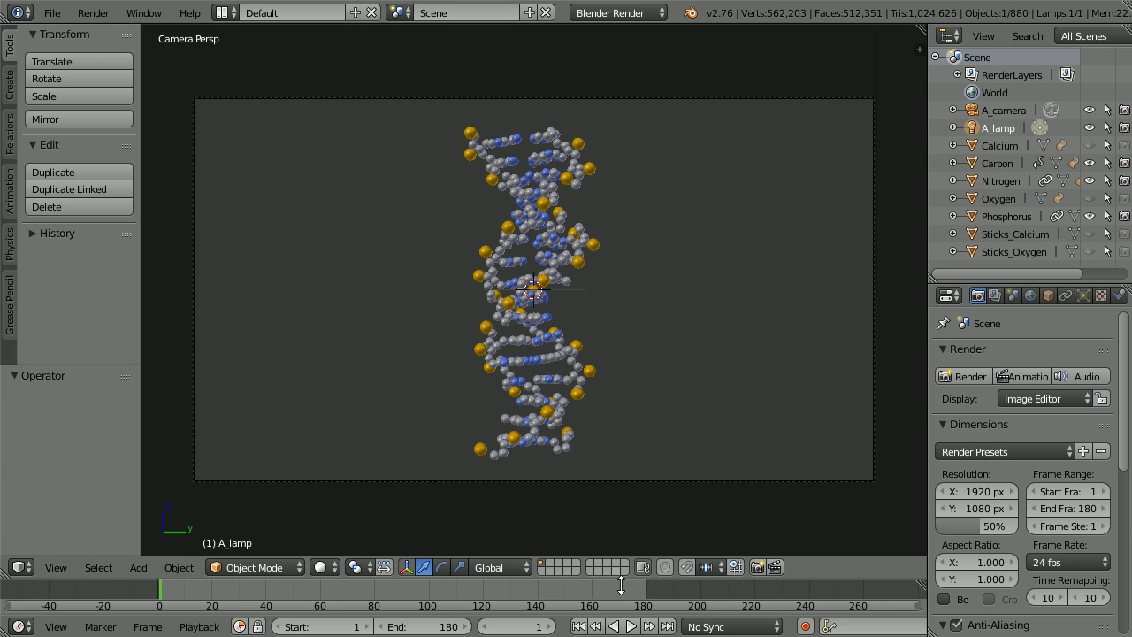
pyautogui.click(633, 626)
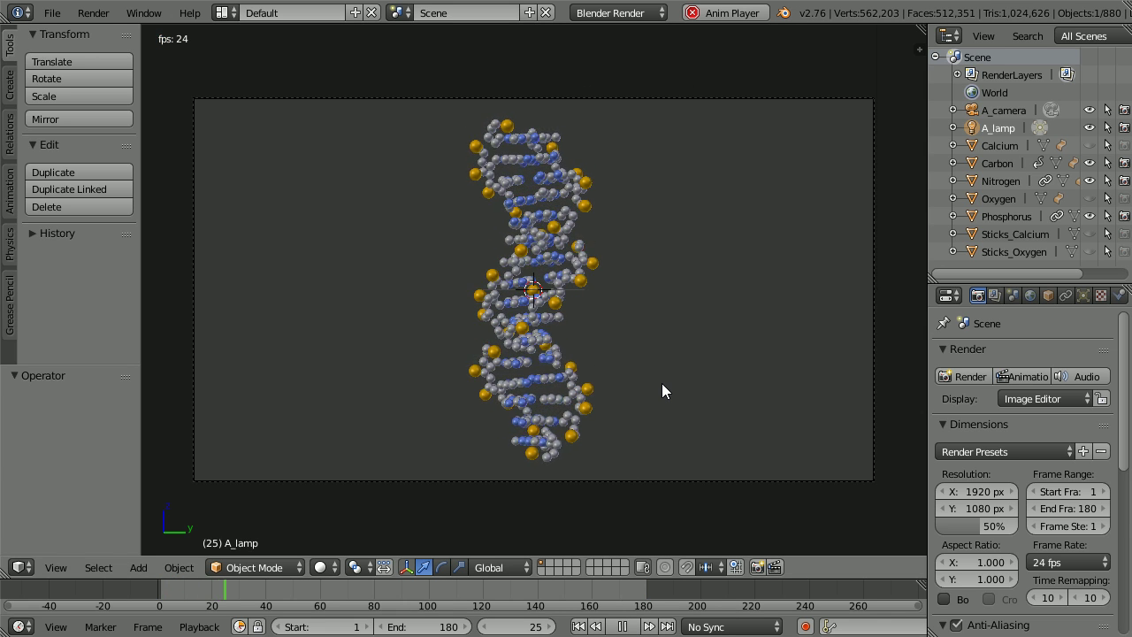